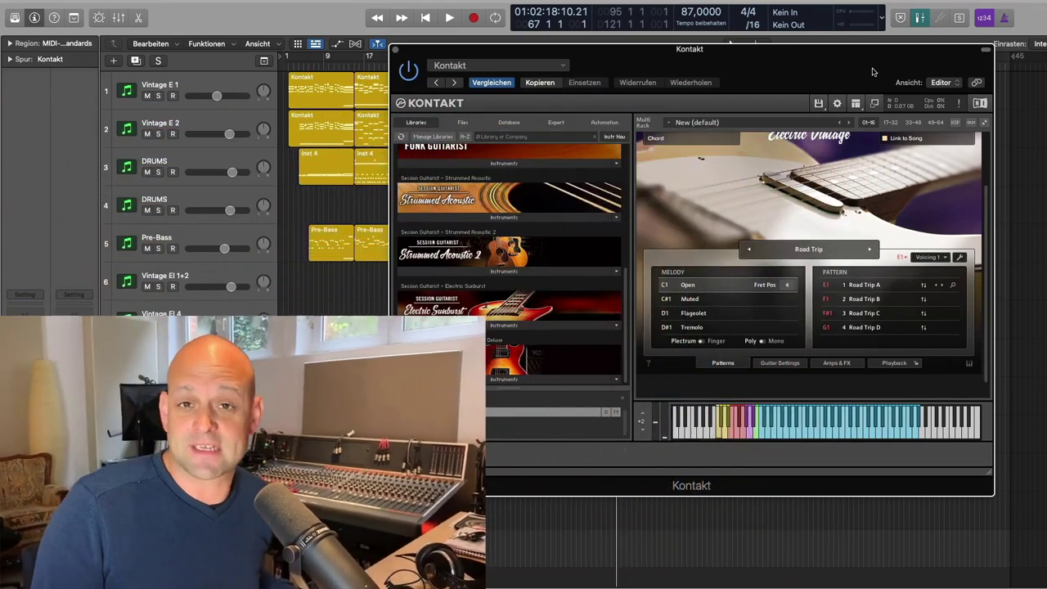
Show the Electric Vintage key range overview to examine its zones, and hide it again
scroll(730, 365, down, 1)
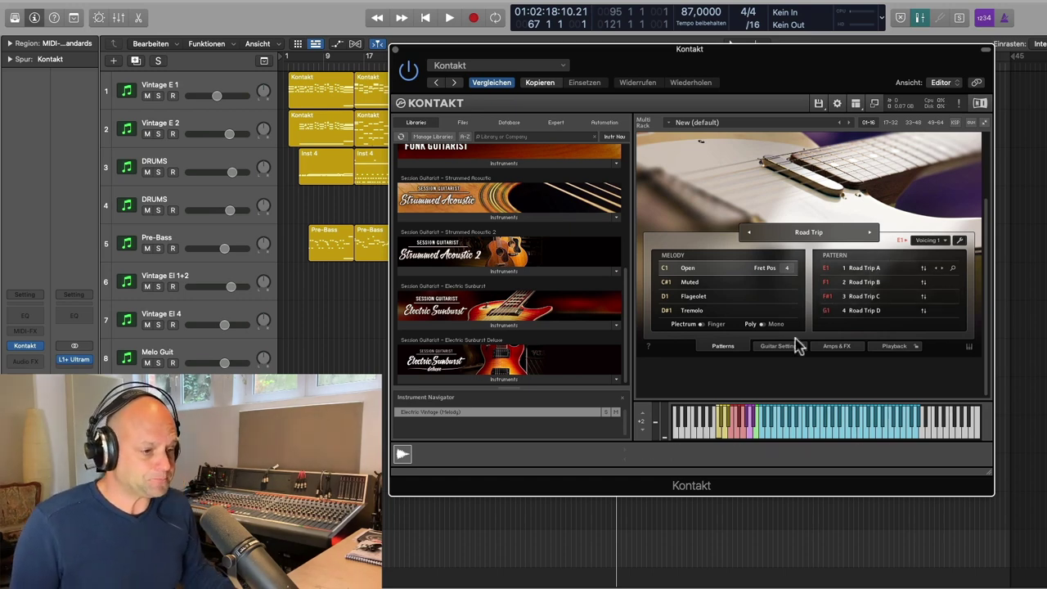
click(968, 348)
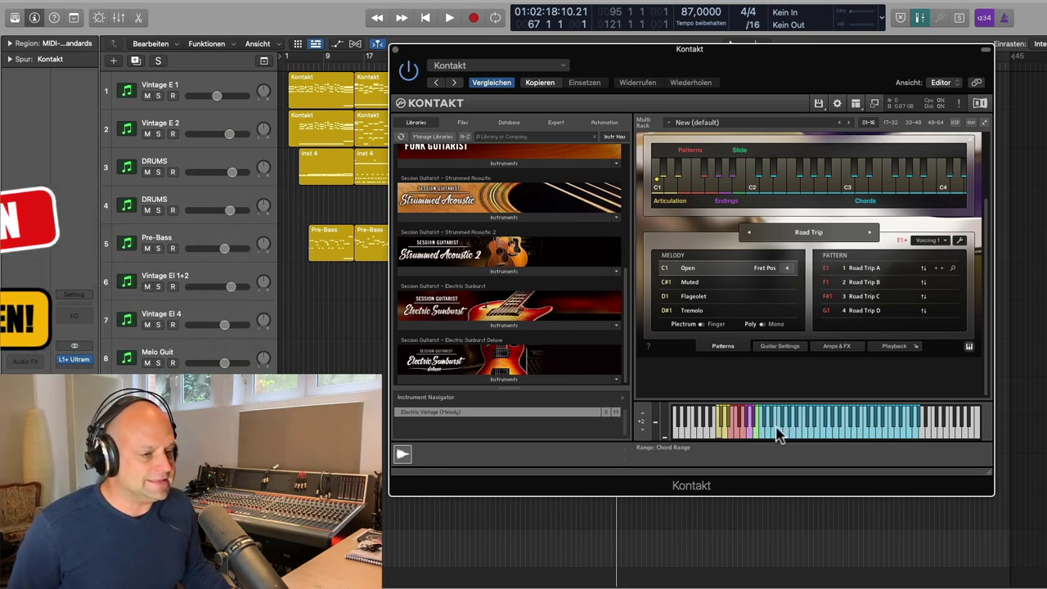
click(968, 347)
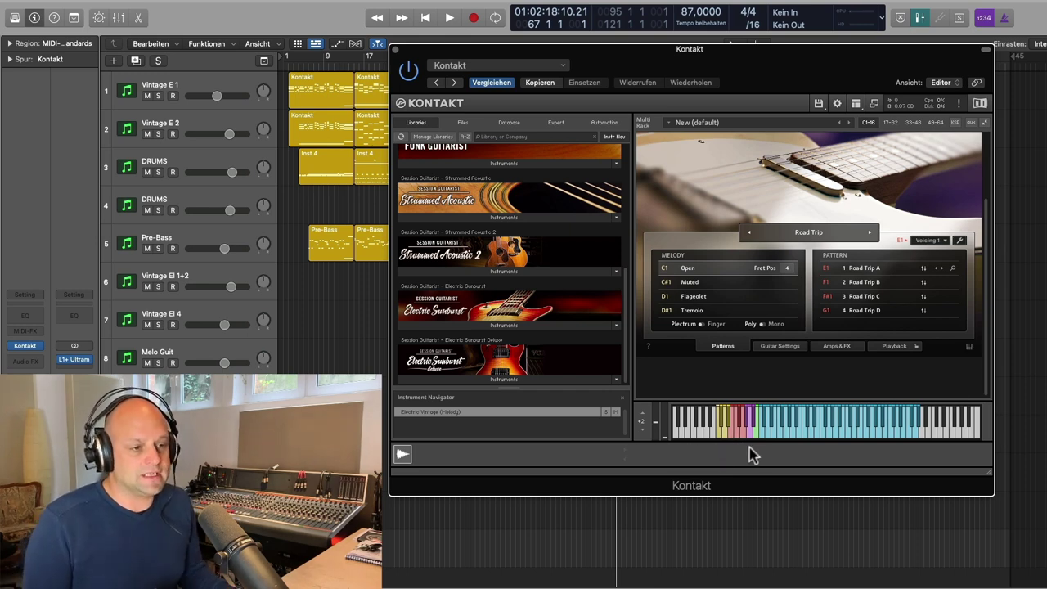
Load the Road Trip factory sound preset for the Electric Vintage melody instrument
scroll(813, 344, up, 3)
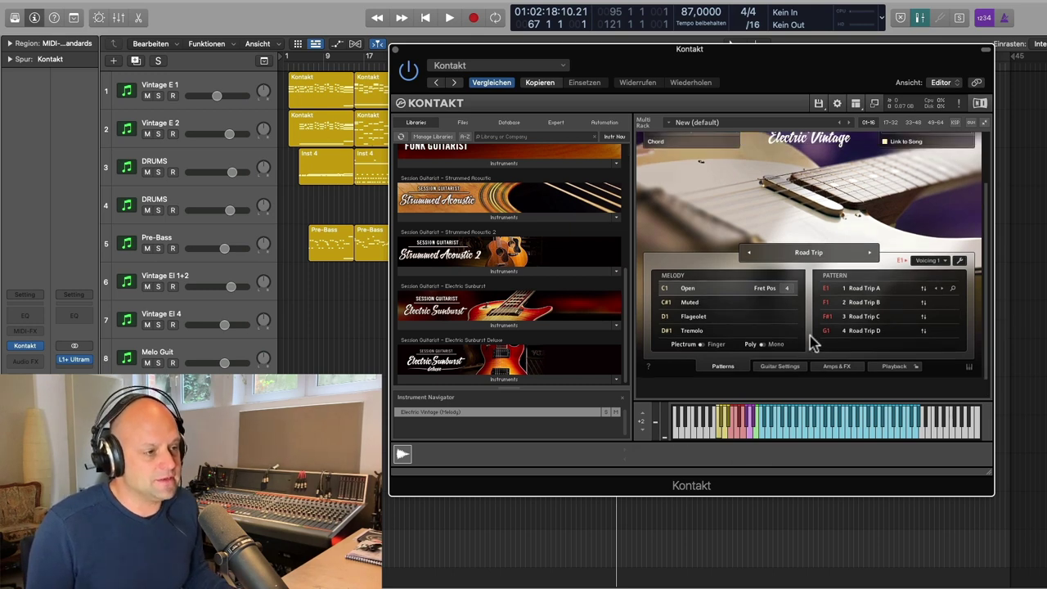
click(956, 193)
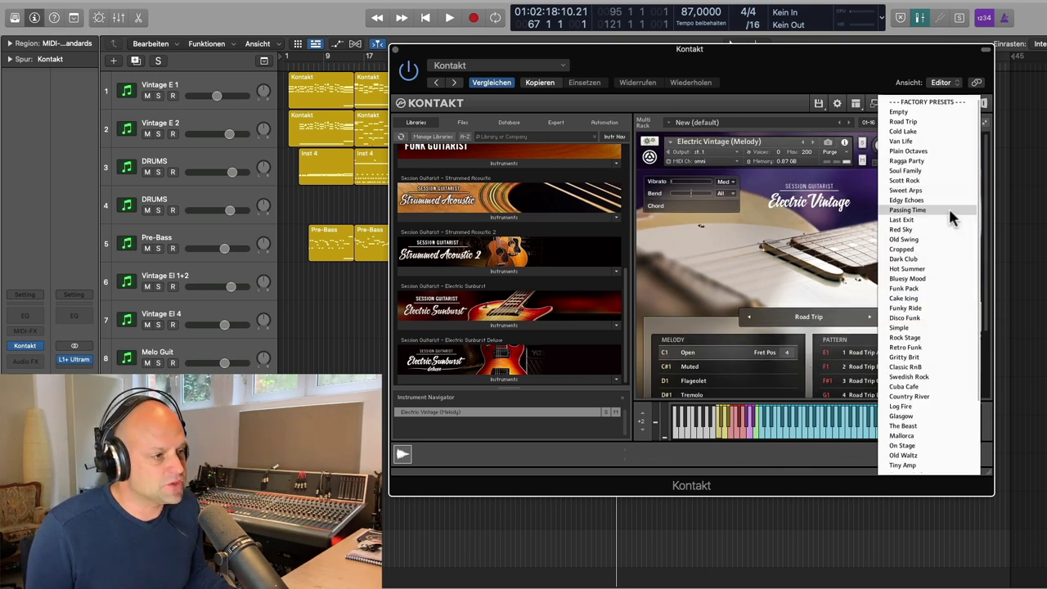
click(919, 123)
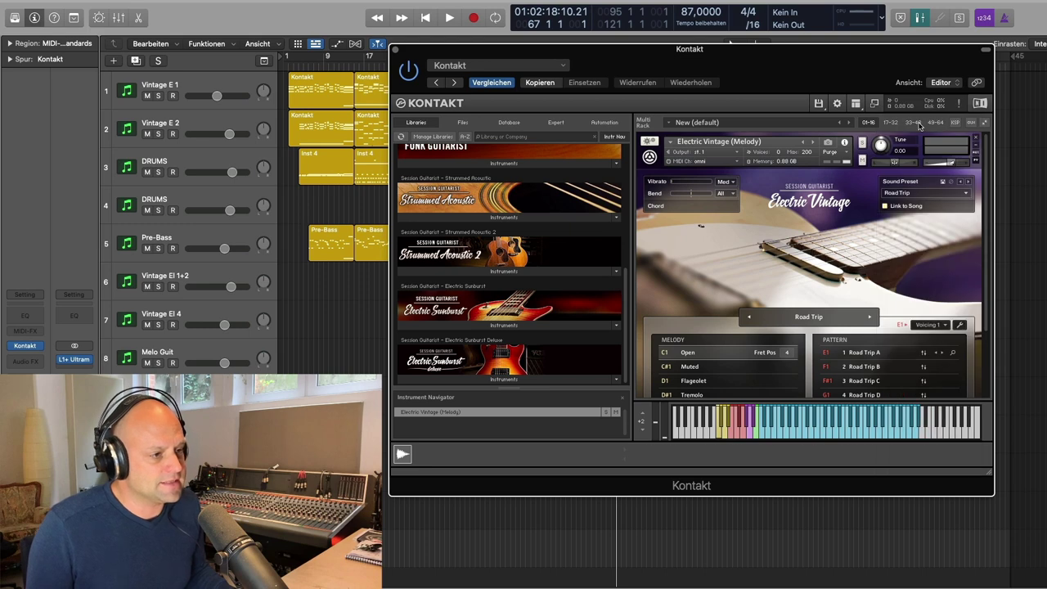
click(968, 197)
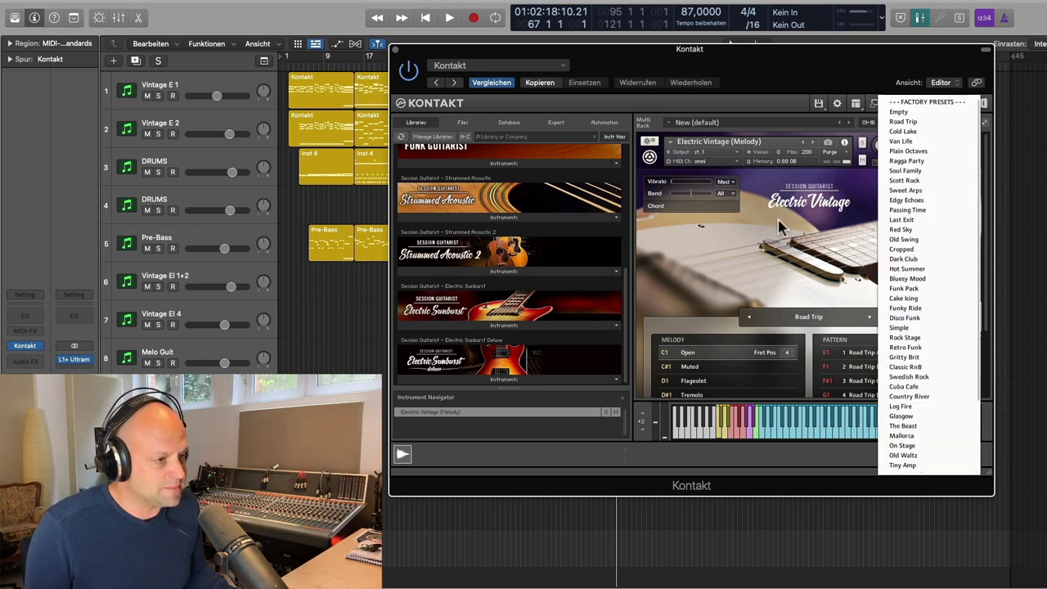
click(903, 122)
Turn off Doubling in the guitar settings
scroll(812, 353, down, 3)
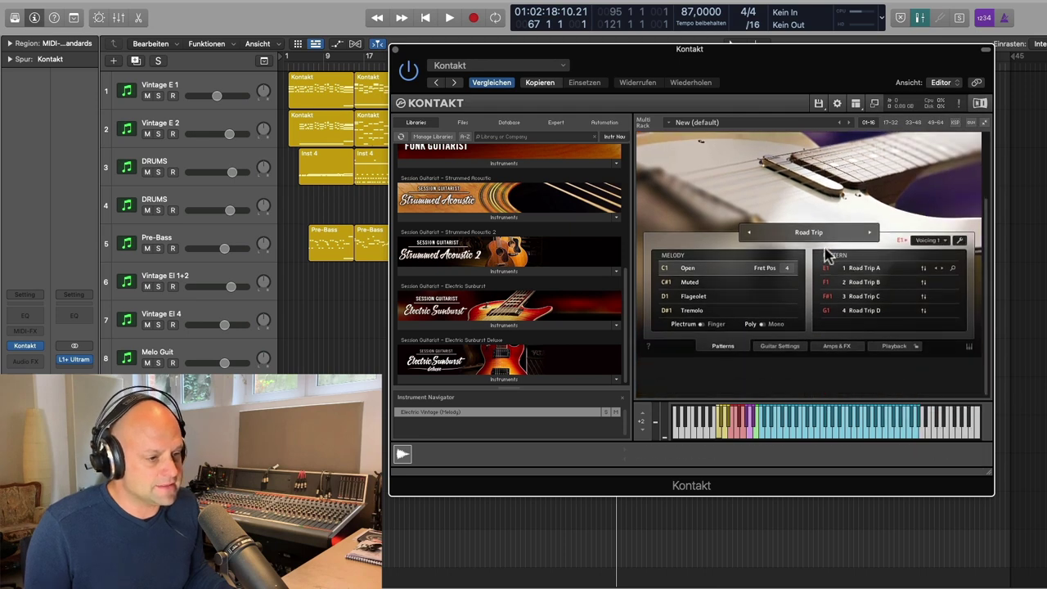
click(789, 349)
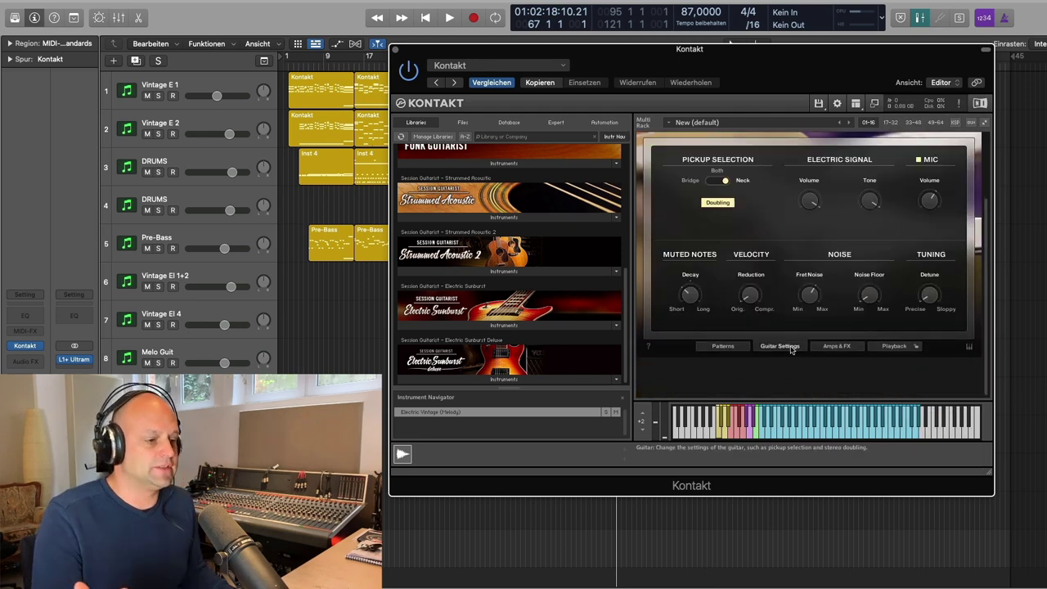
click(721, 205)
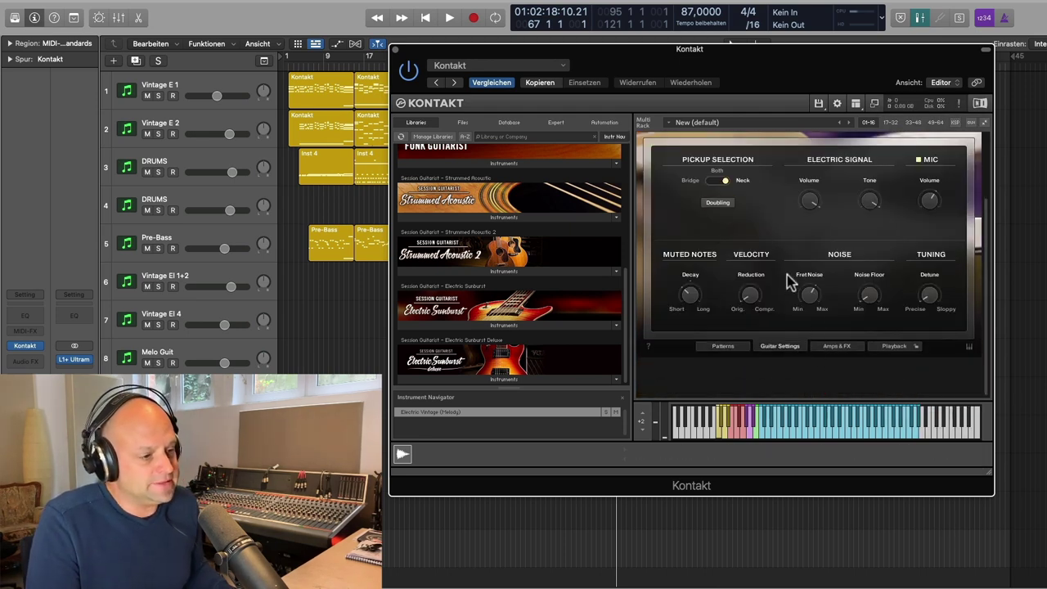
Look through the amps and effects, playback and guitar settings pages and return to the patterns page
click(830, 345)
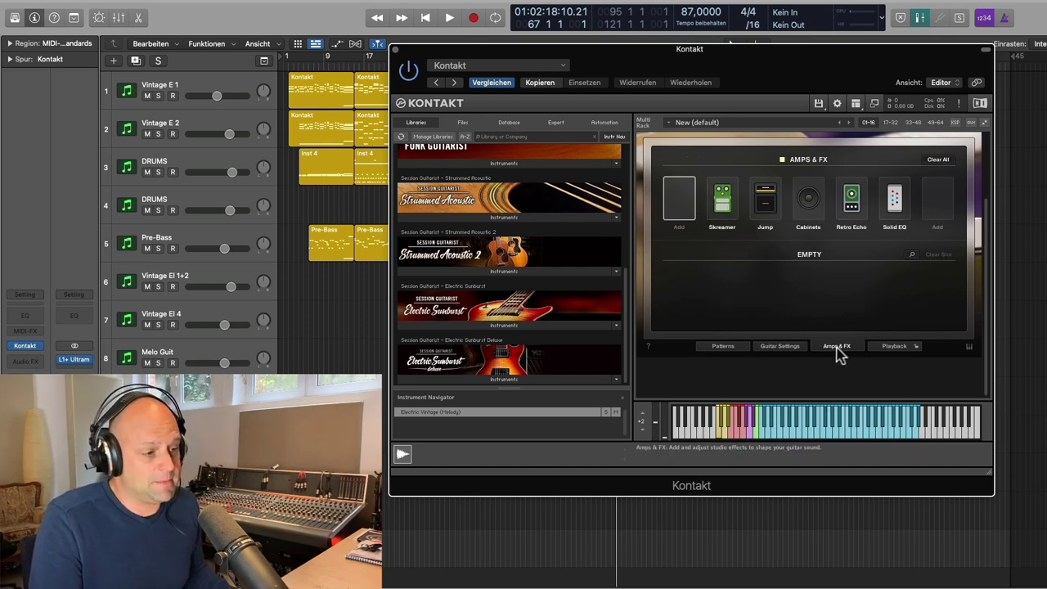
click(895, 347)
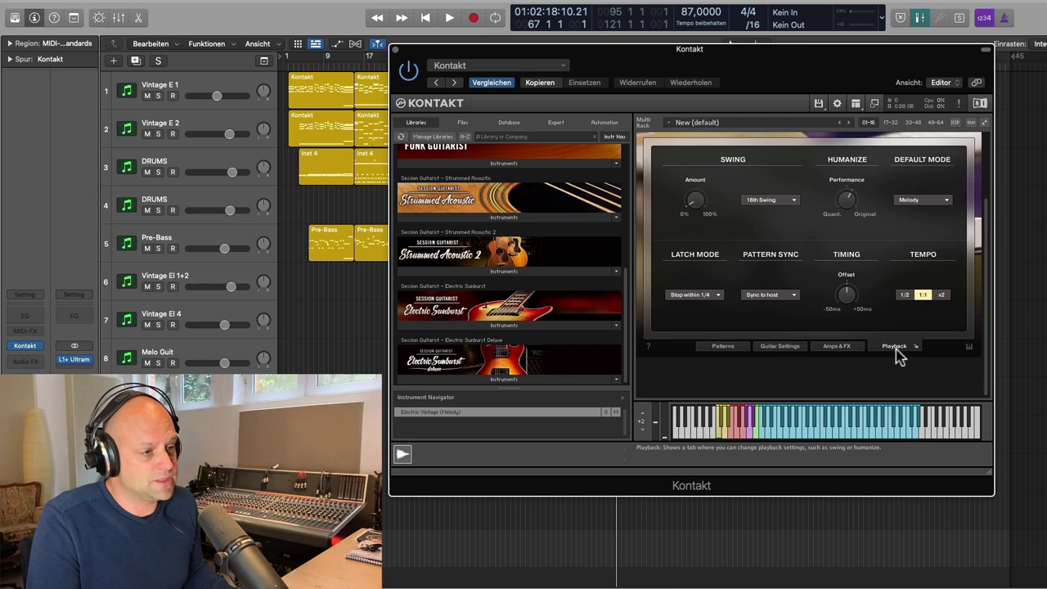
click(846, 347)
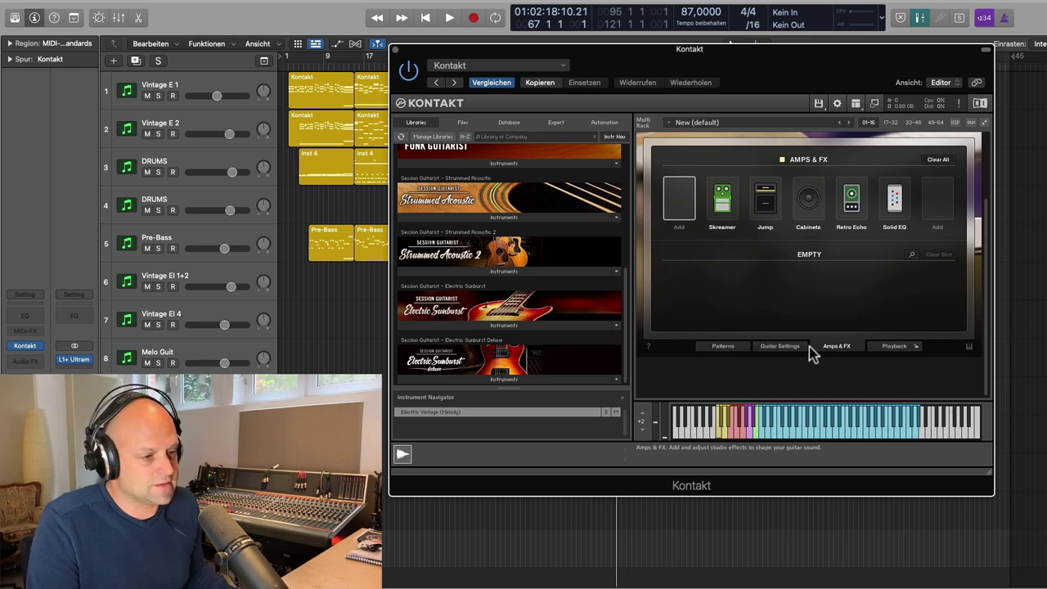
click(782, 347)
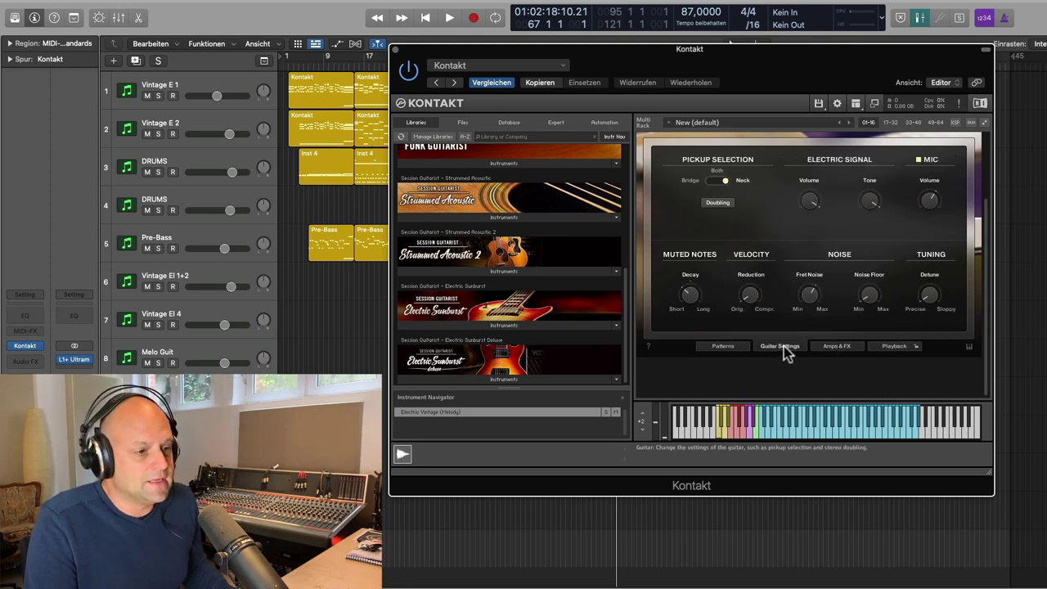
click(740, 348)
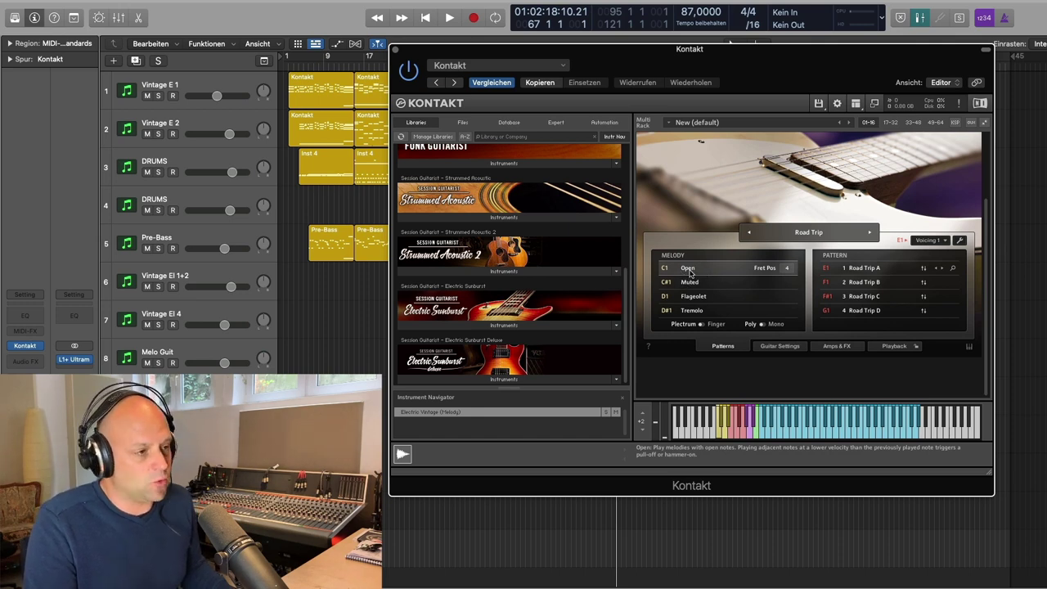
Select the Open melody articulation and try switching between plectrum and finger playing
scroll(909, 205, up, 3)
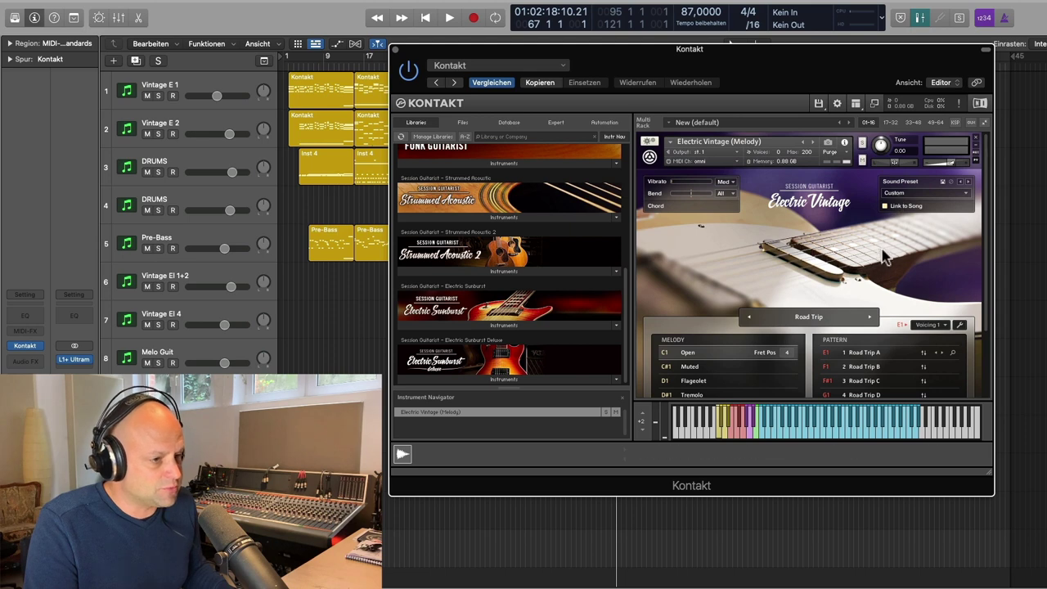
scroll(883, 258, down, 3)
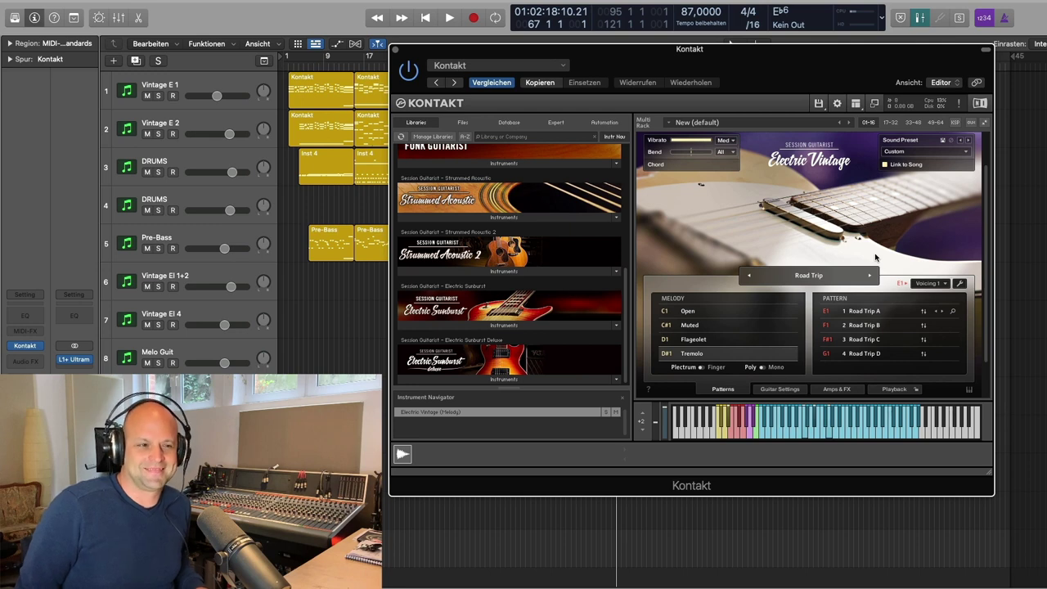
scroll(801, 318, down, 1)
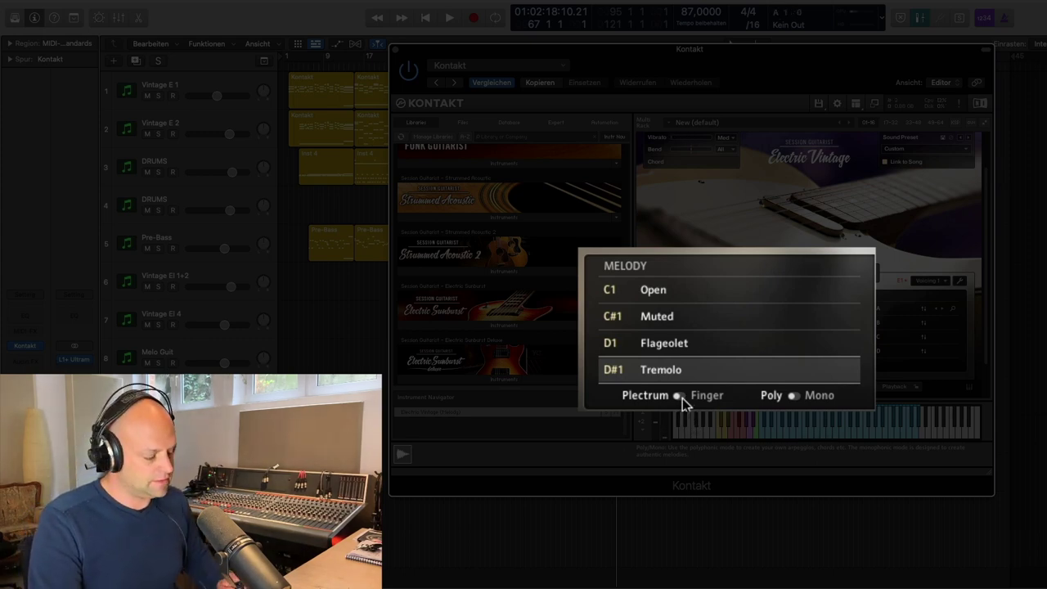
click(707, 284)
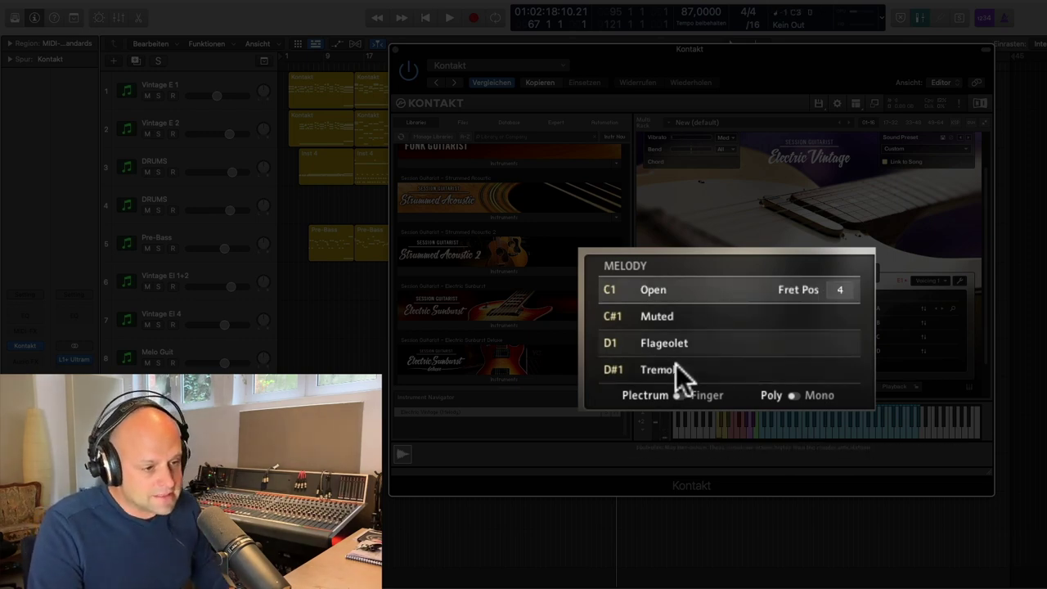
click(680, 395)
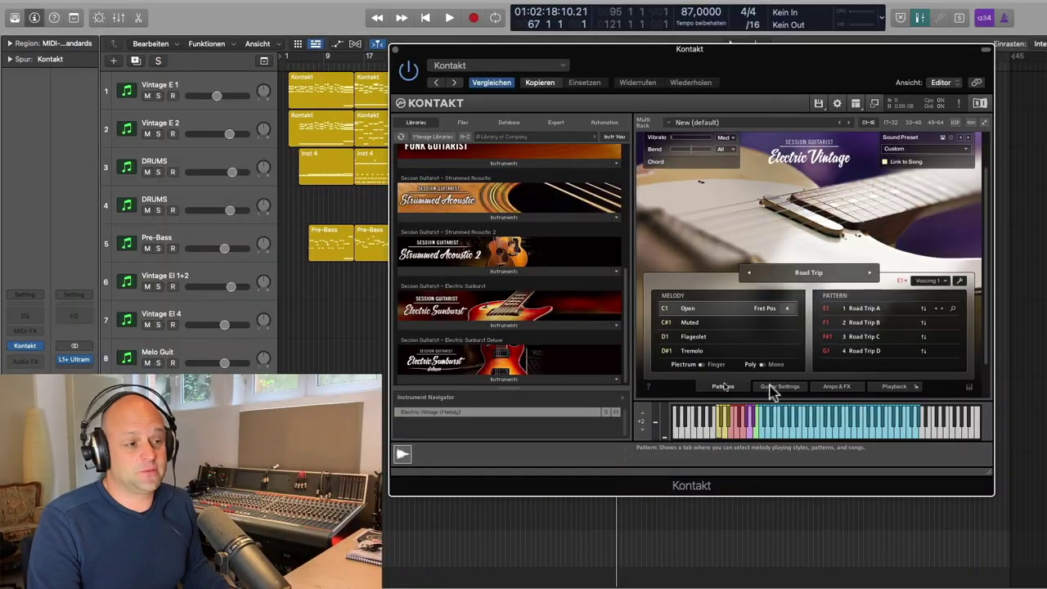
Load the Vintage Eternity (Melody) factory sound preset
click(967, 149)
scroll(914, 396, down, 3)
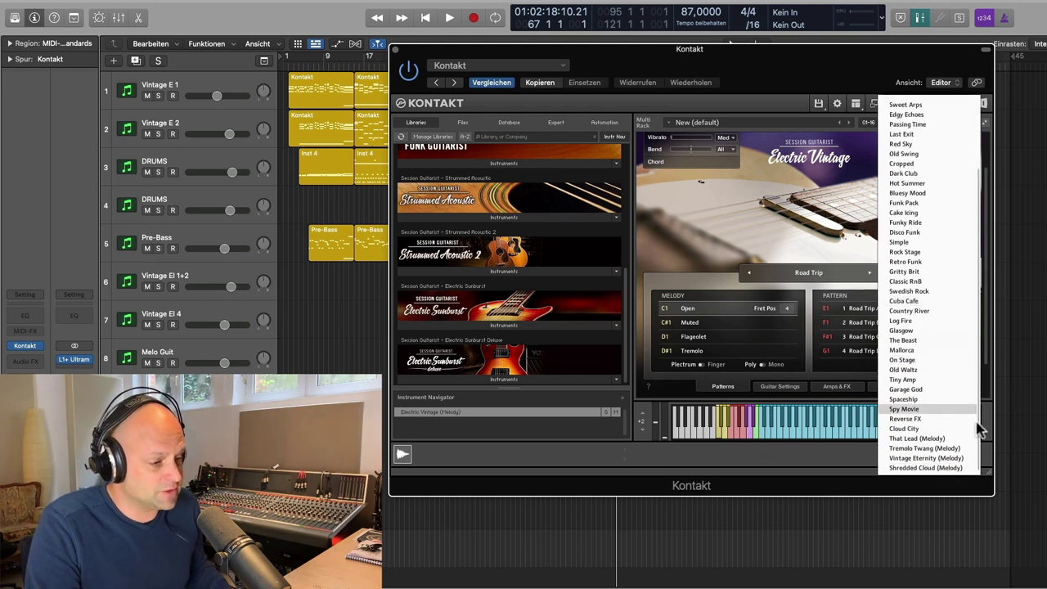
click(924, 458)
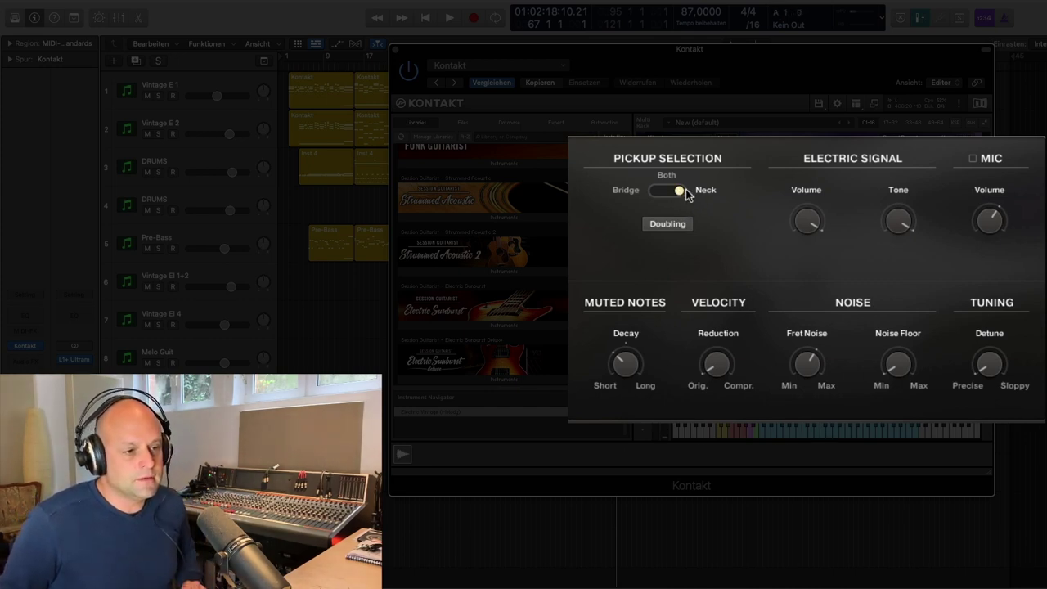
Set the guitar's pickup selection to Both, and enable Doubling and the additional microphone
drag(680, 189, 600, 181)
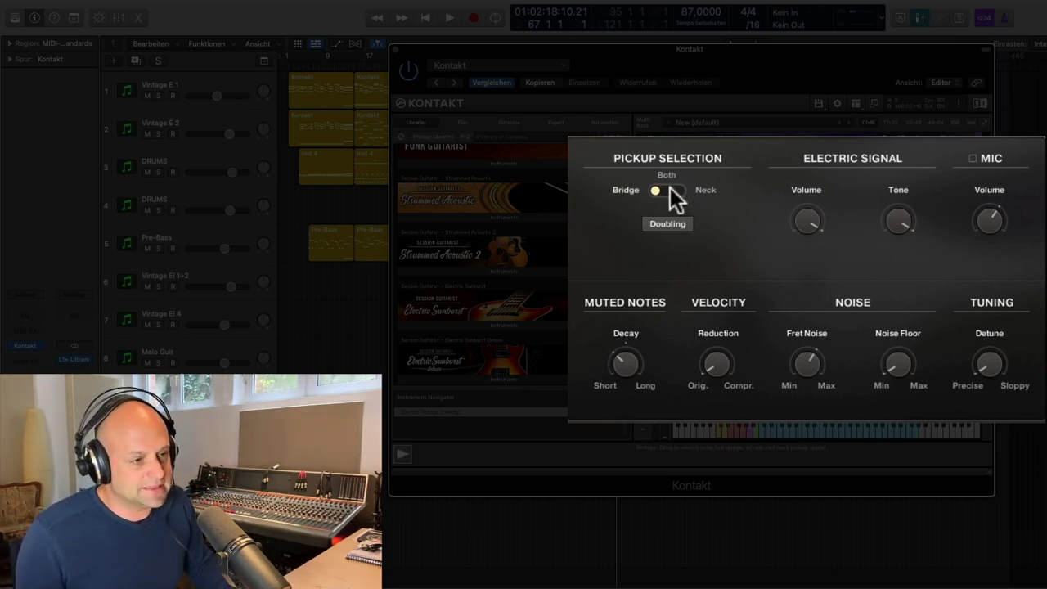
drag(655, 188, 666, 186)
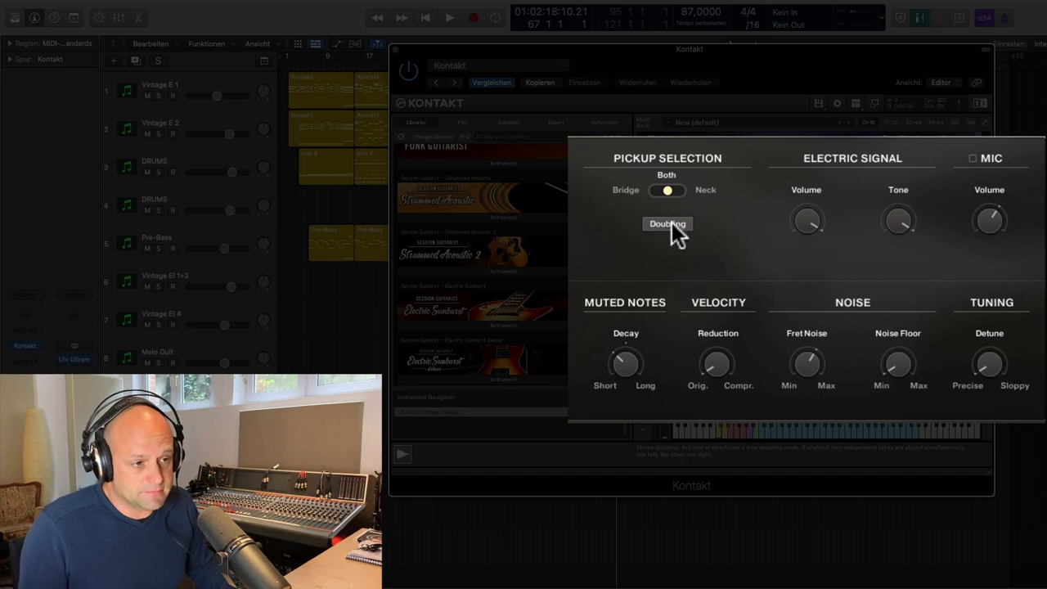
click(669, 224)
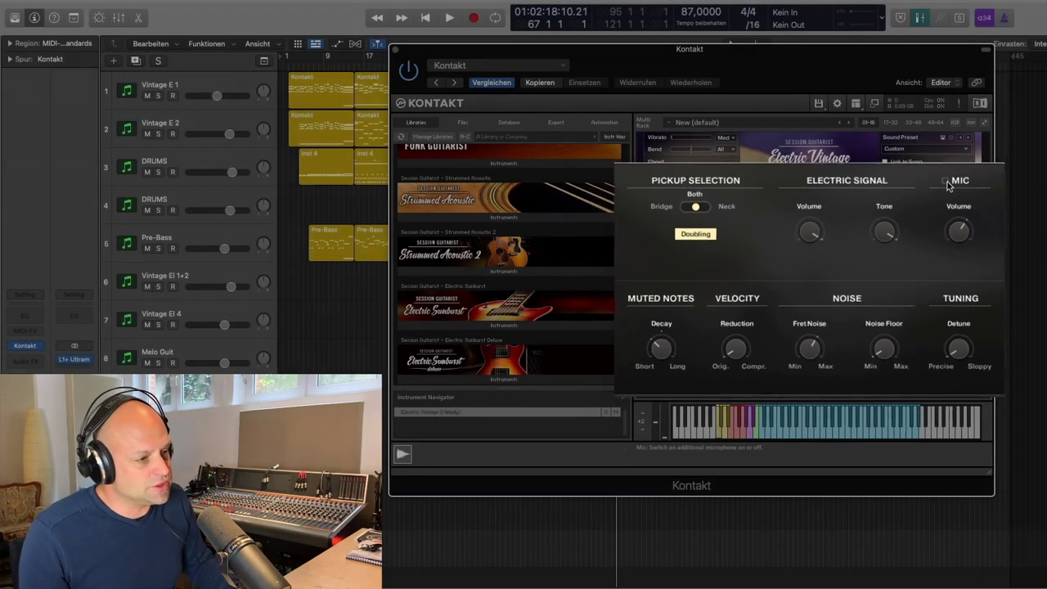
click(917, 199)
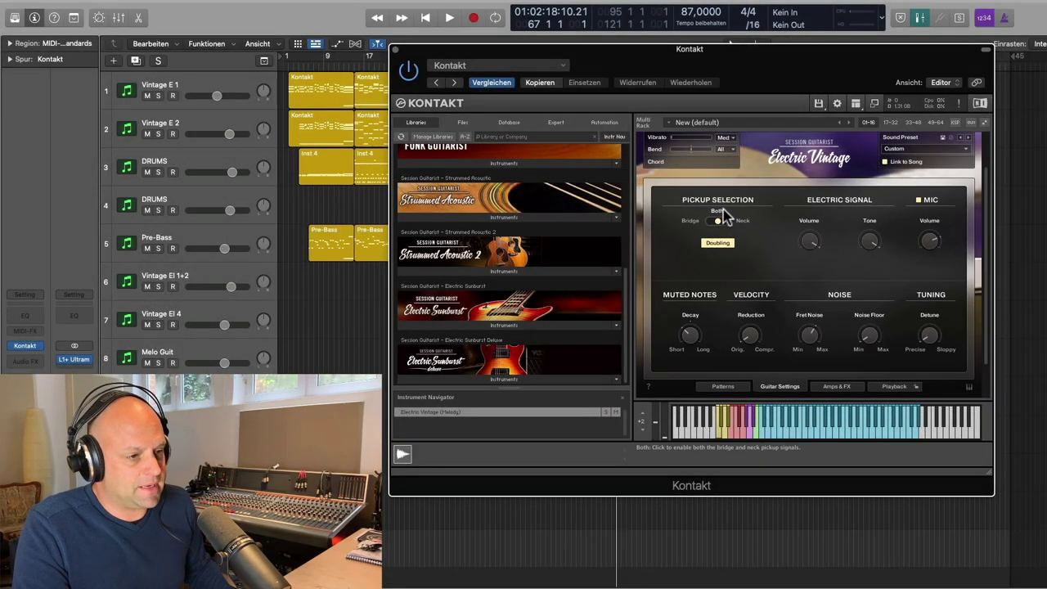
Audition the Retro Funk and Edgy Echoes sound presets on Electric Vintage during playback, and load Scott Rock
click(958, 148)
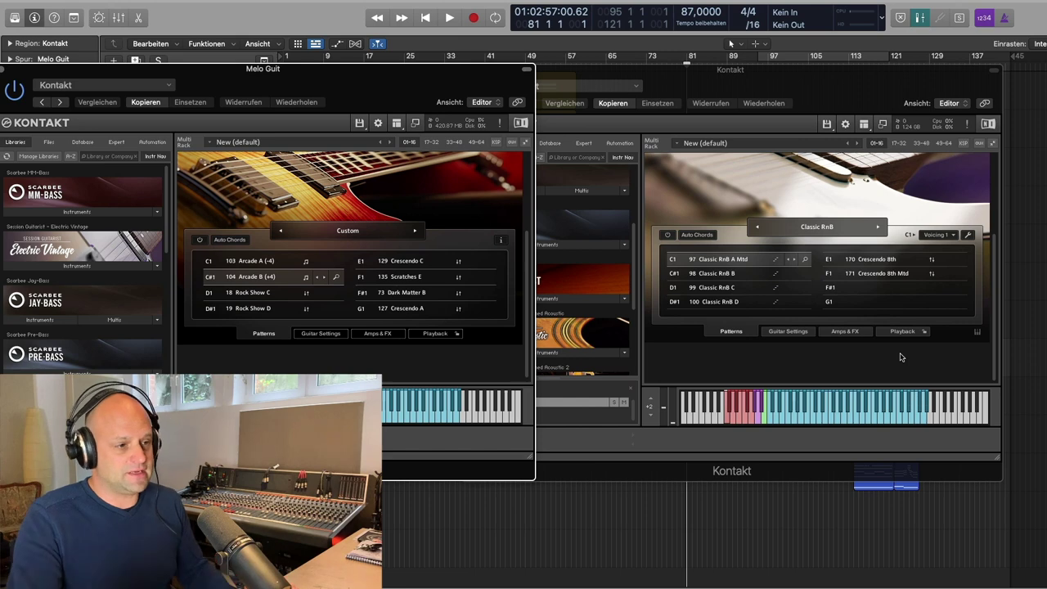
scroll(940, 229, up, 3)
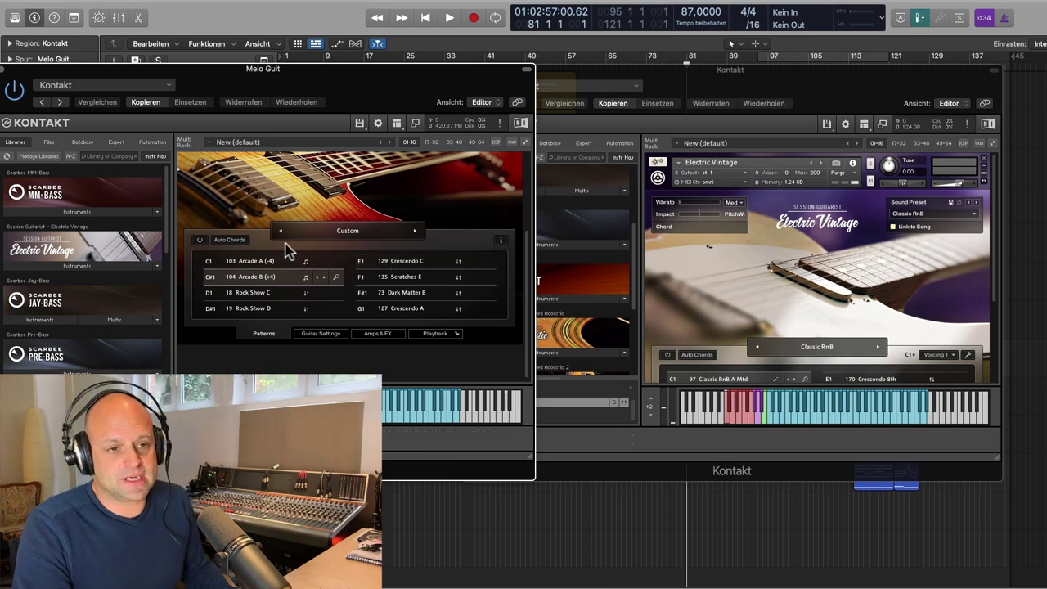
scroll(368, 270, up, 3)
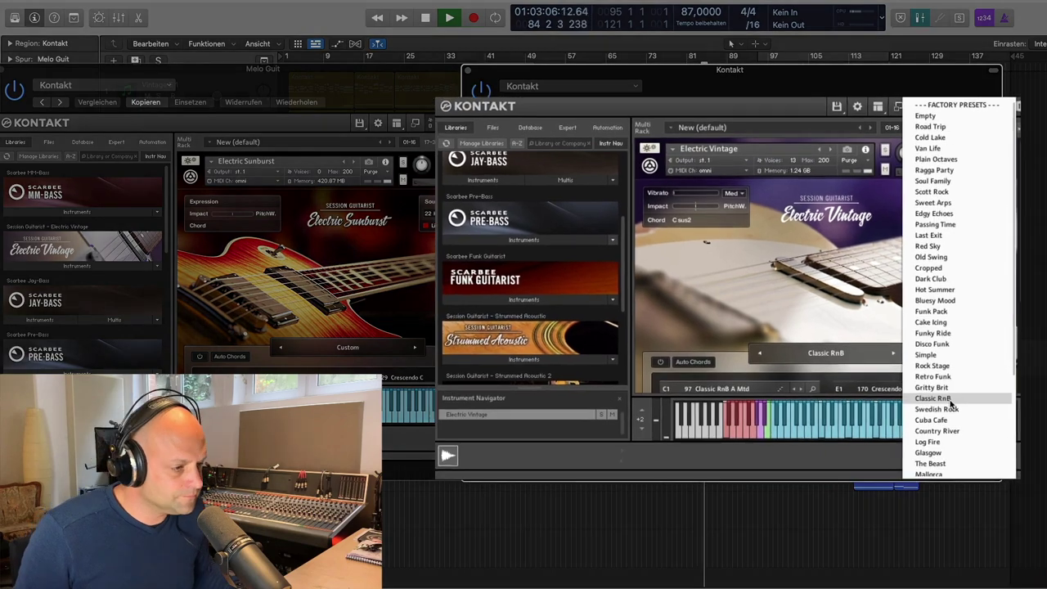
click(940, 395)
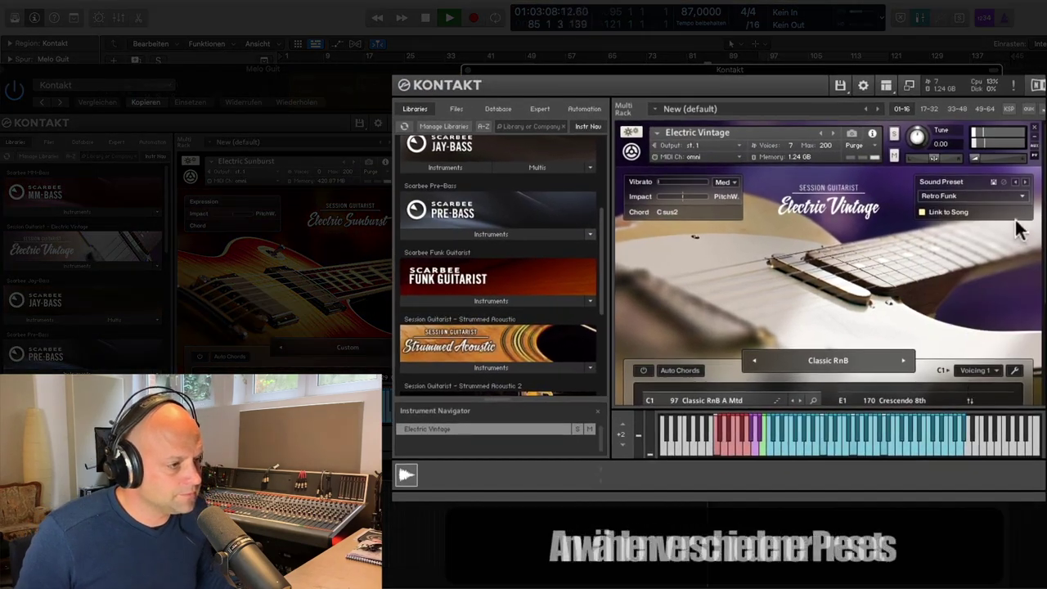
click(1016, 196)
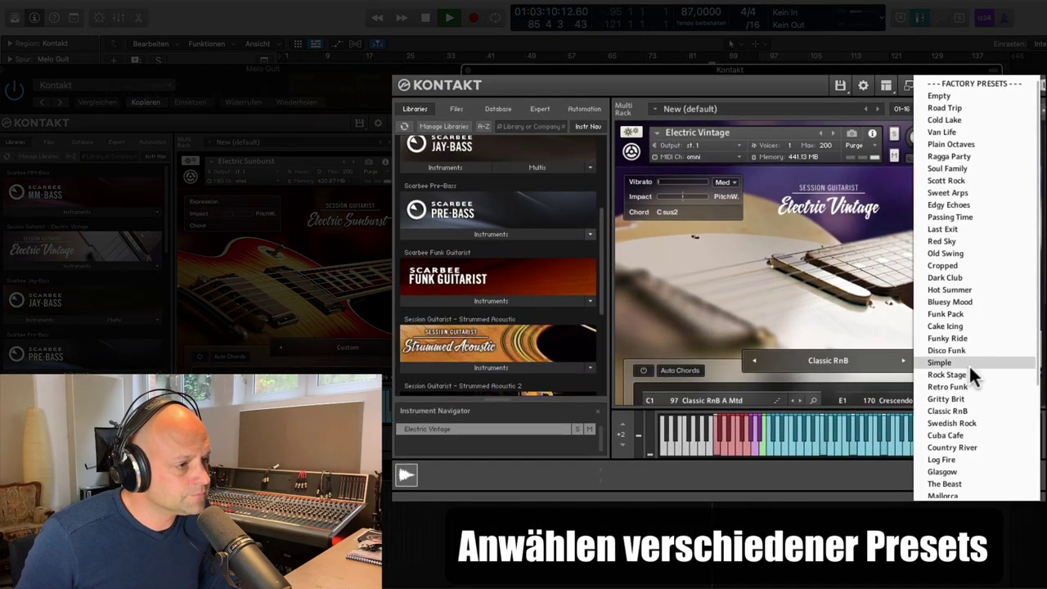
click(980, 204)
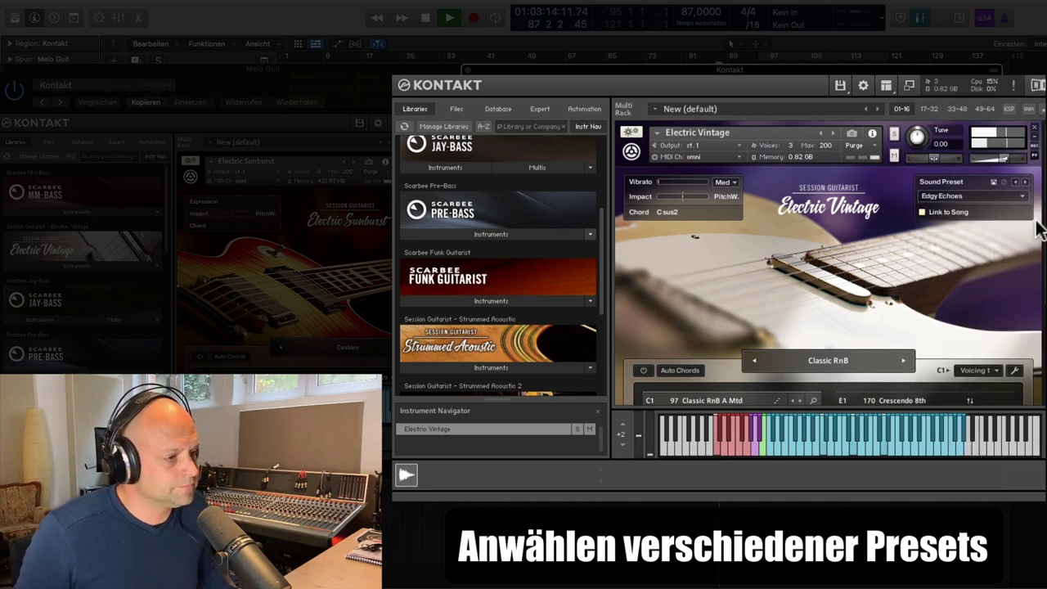
click(1022, 199)
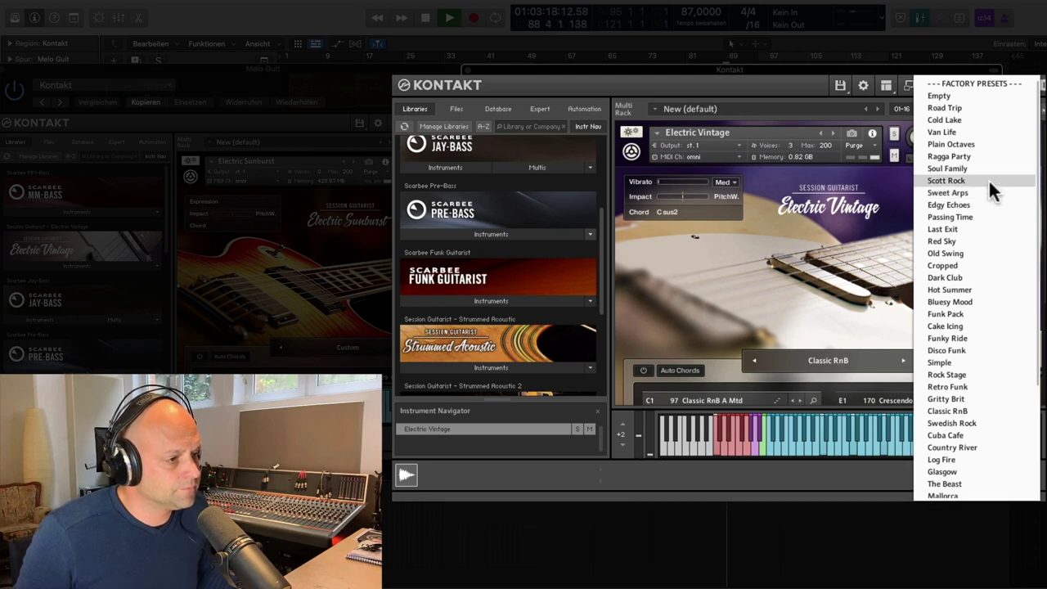
click(993, 190)
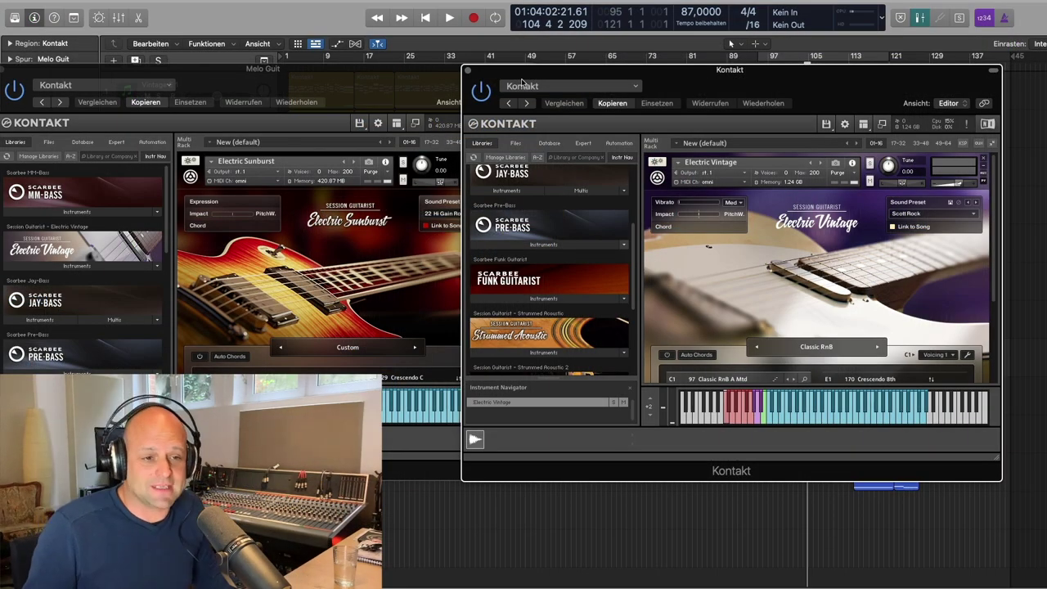
Close the Electric Vintage instrument window and move the Melo Guit window over the arrangement
click(467, 72)
drag(423, 78, 523, 100)
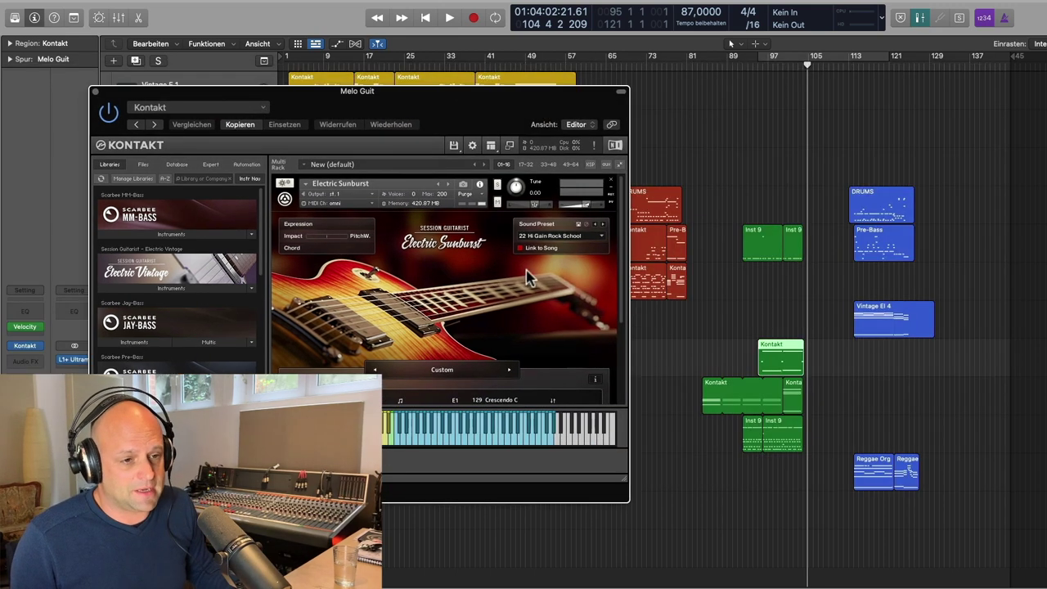
Examine the Electric Sunburst pattern slots on the Melo Guit track, and close the instrument window
scroll(471, 306, down, 2)
scroll(469, 304, down, 2)
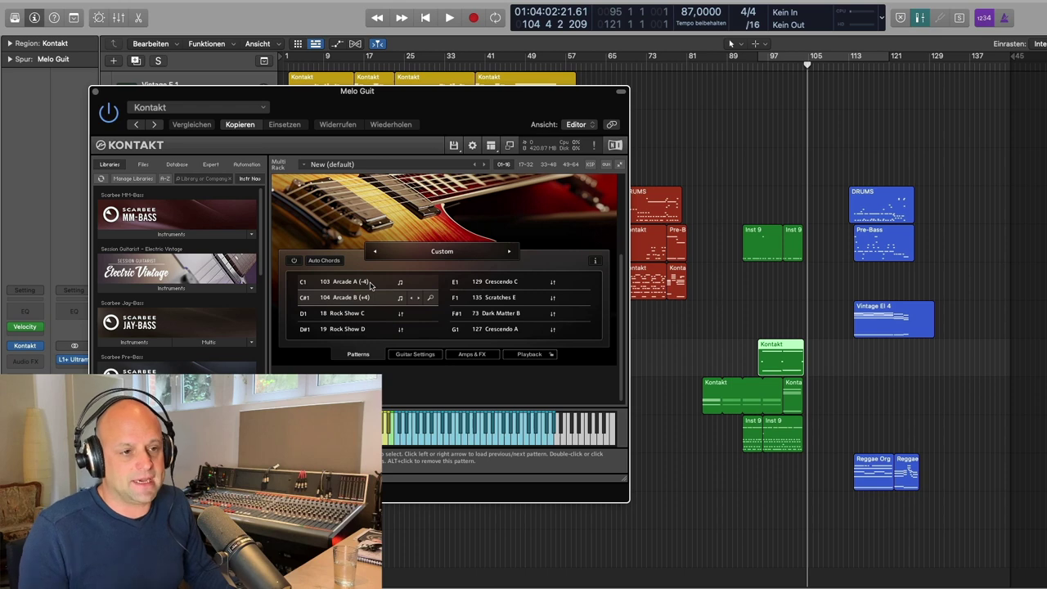
click(96, 92)
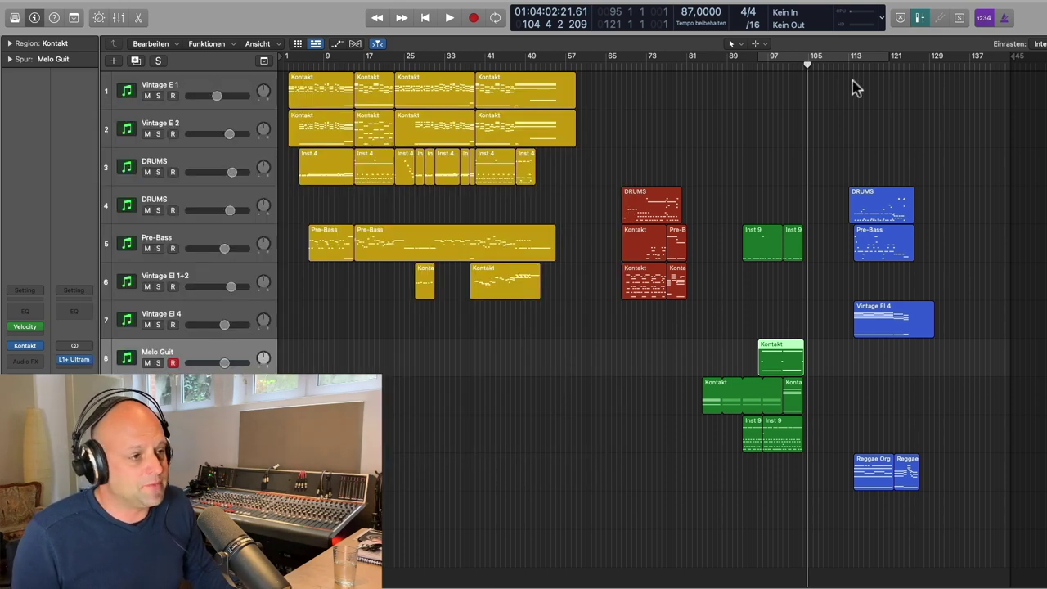
Place the playhead at bar 112, just before the blue regions
click(842, 61)
click(838, 102)
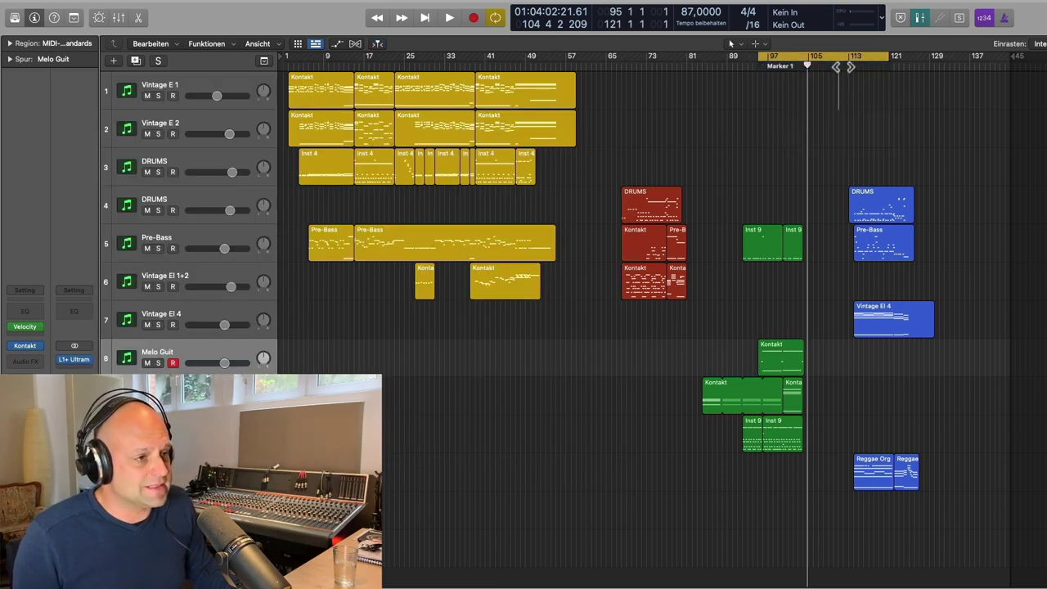
click(843, 66)
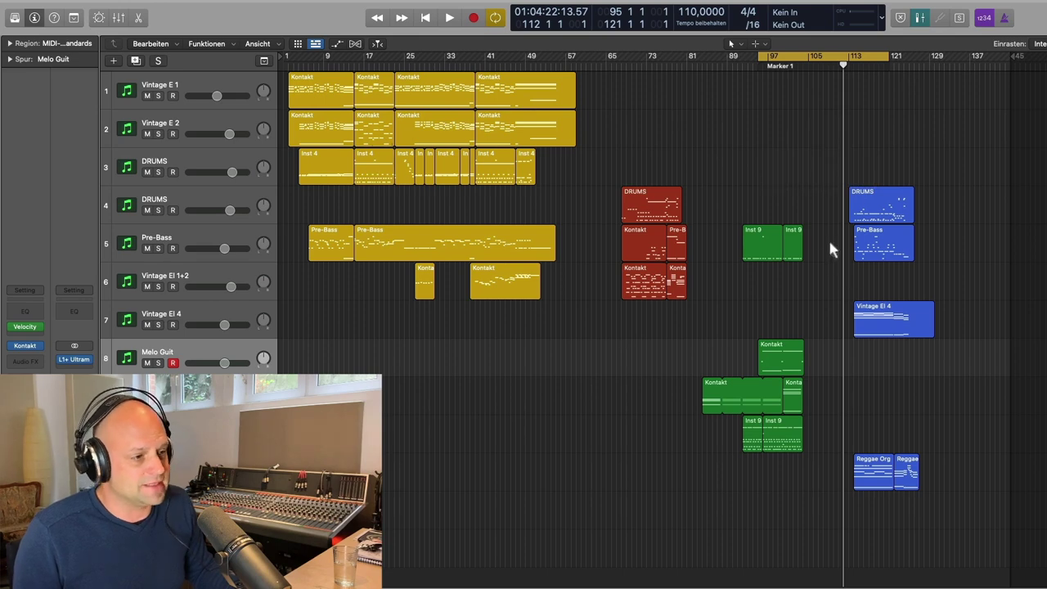
Open the Kontakt instrument on the Vintage El 4 track and move its window clear of the blue regions
click(196, 319)
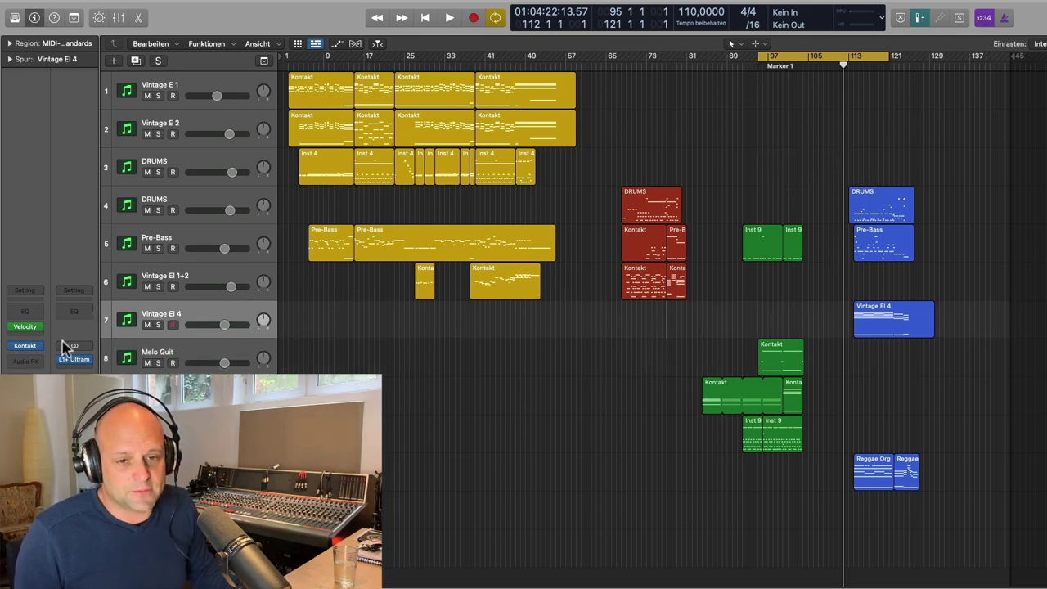
click(24, 347)
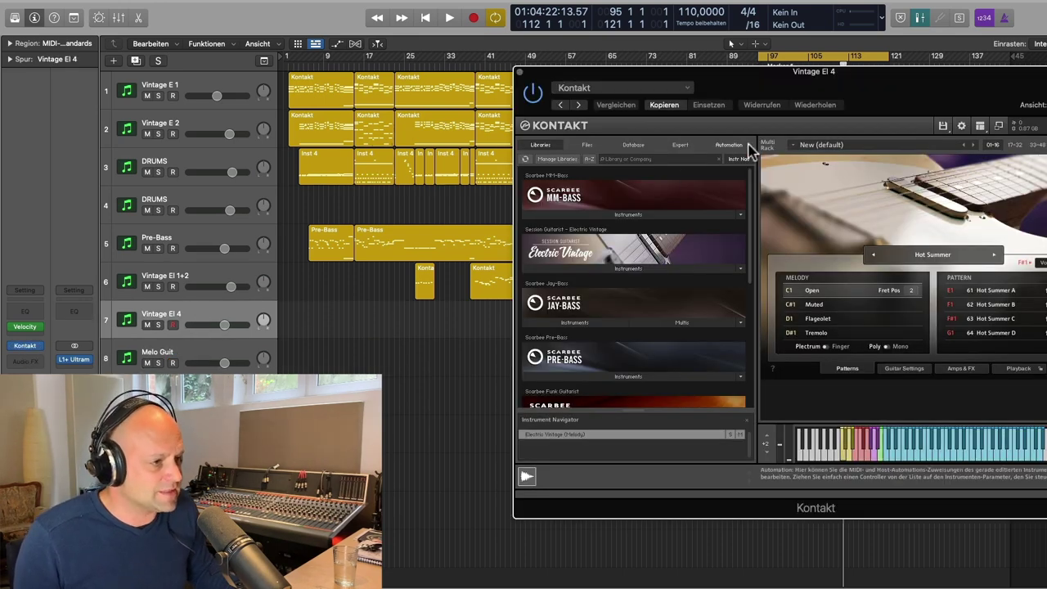
drag(1032, 90, 656, 63)
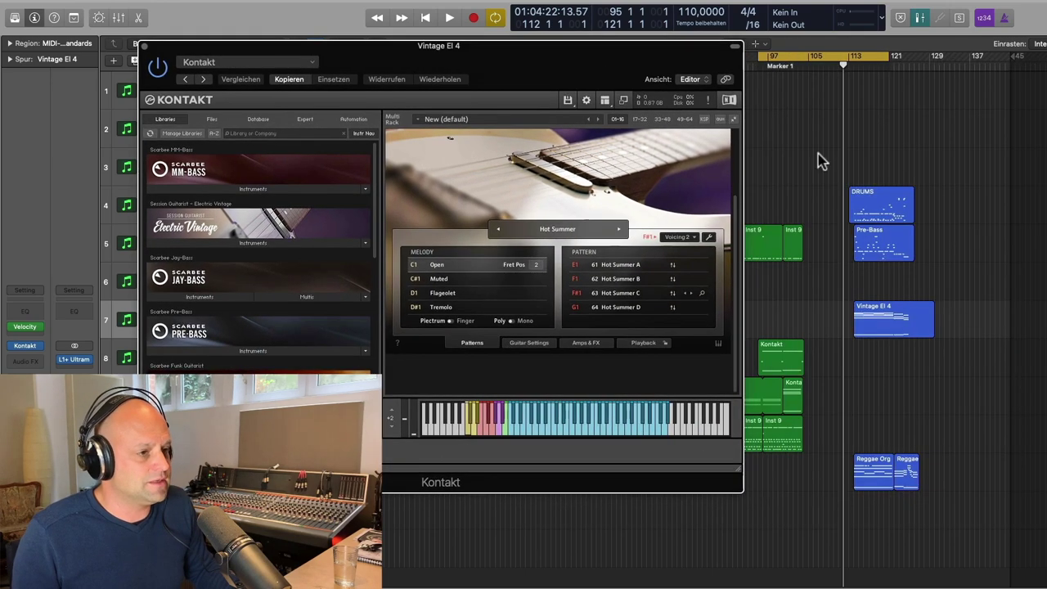
Set the cycle range to the Vintage El 4 region, switch cycling off, play the section and close the instrument window
click(915, 312)
key(super+u)
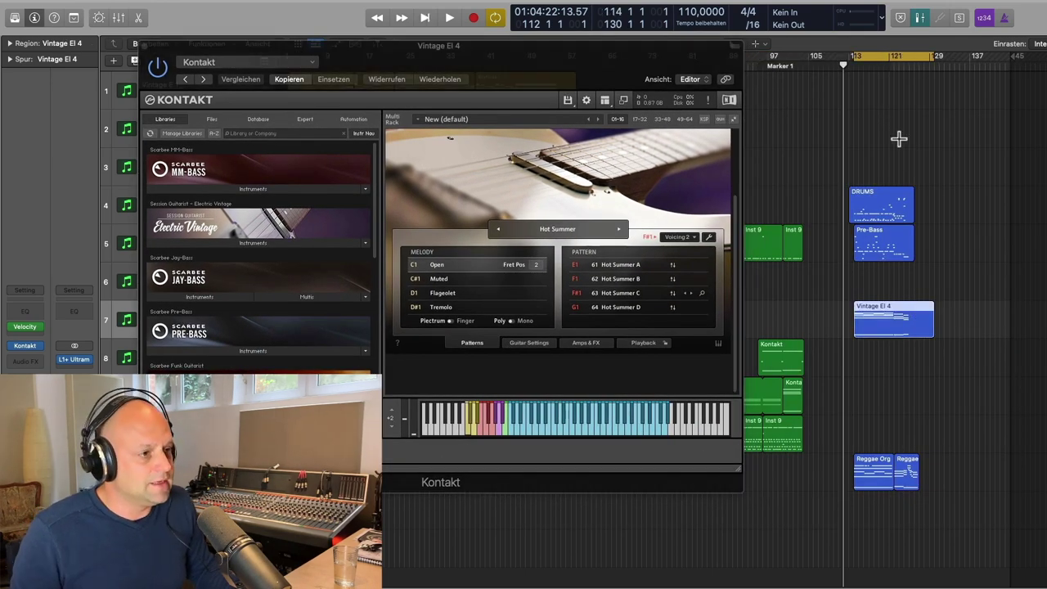
click(895, 57)
click(838, 69)
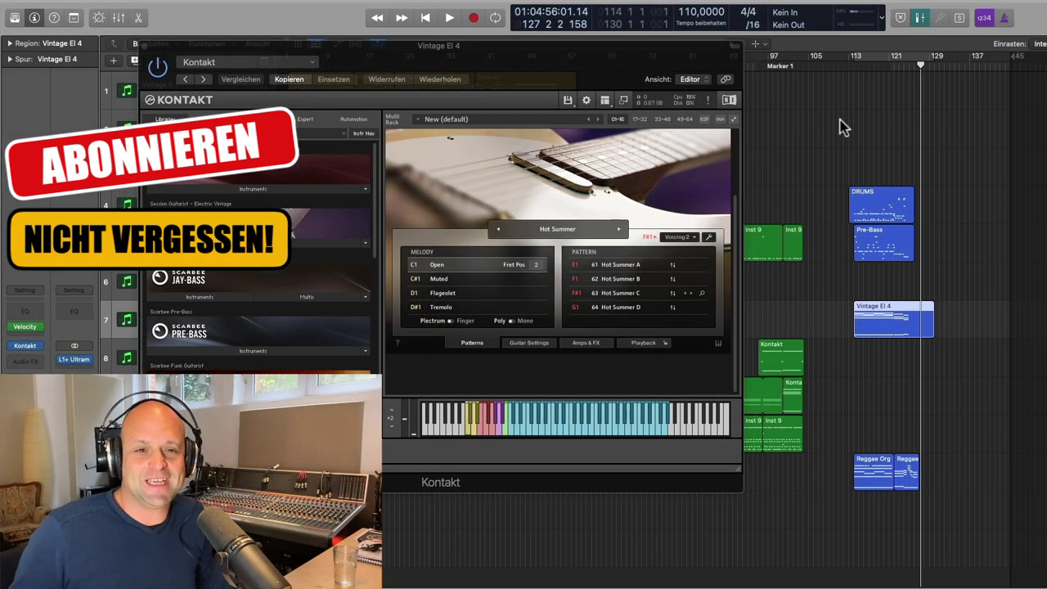
click(141, 45)
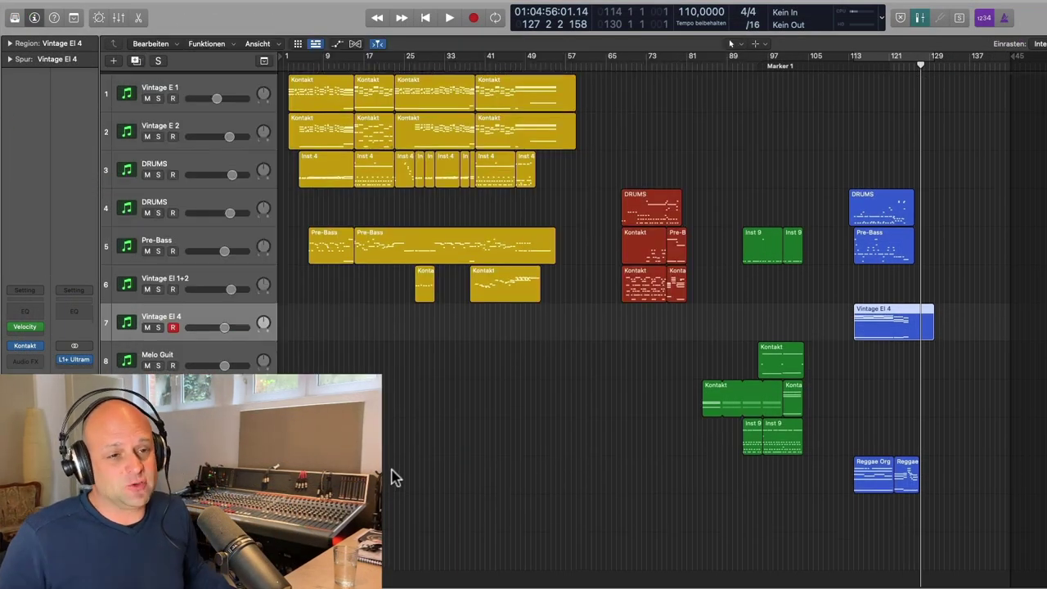
Return the playhead to the project start and check the guitar settings of the Vintage E 1 track's instrument
click(286, 64)
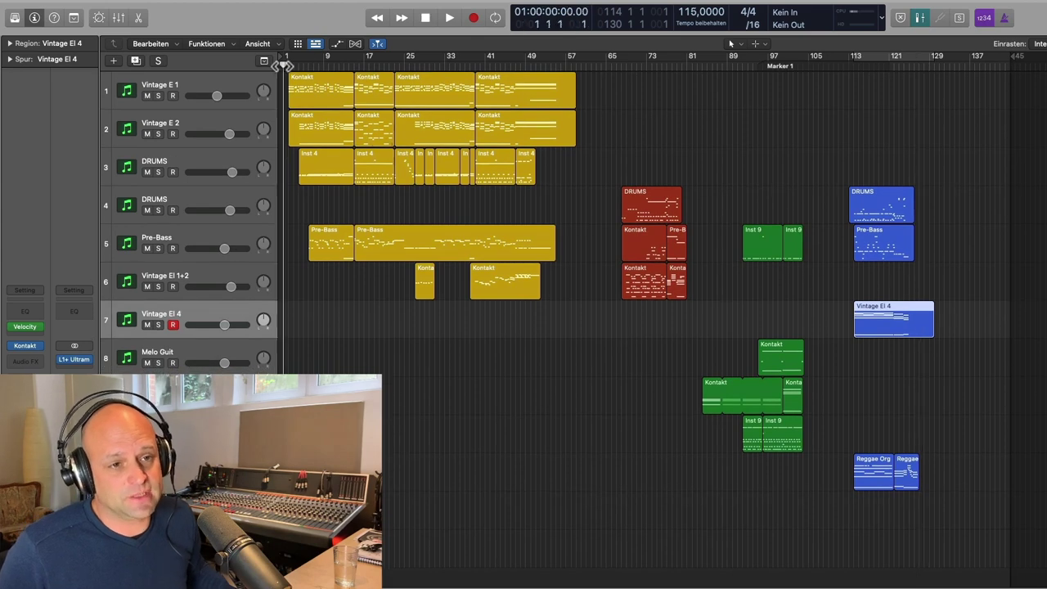
click(222, 95)
click(27, 346)
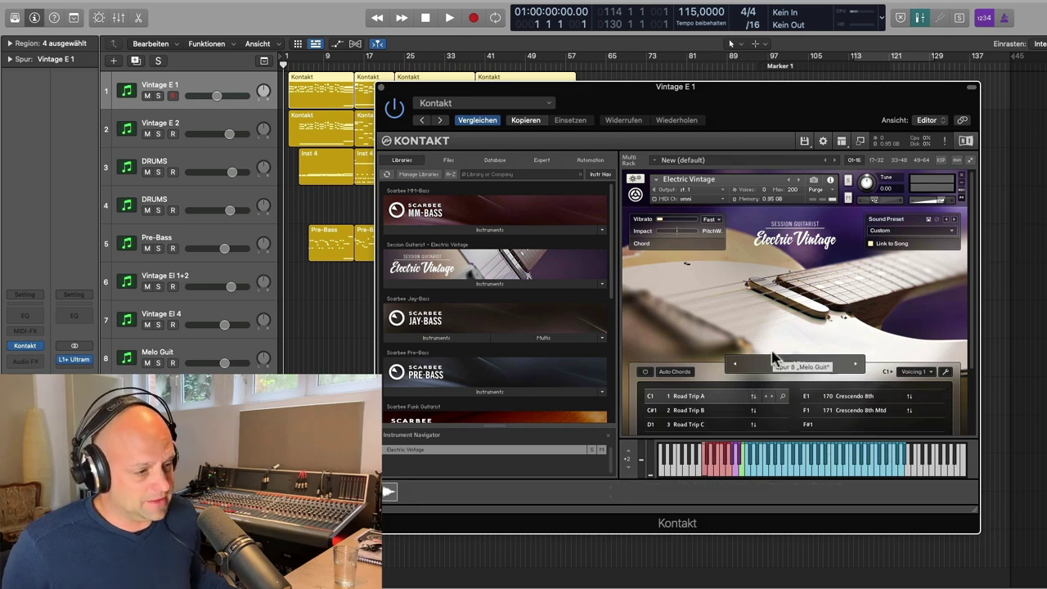
scroll(768, 364, down, 2)
click(765, 384)
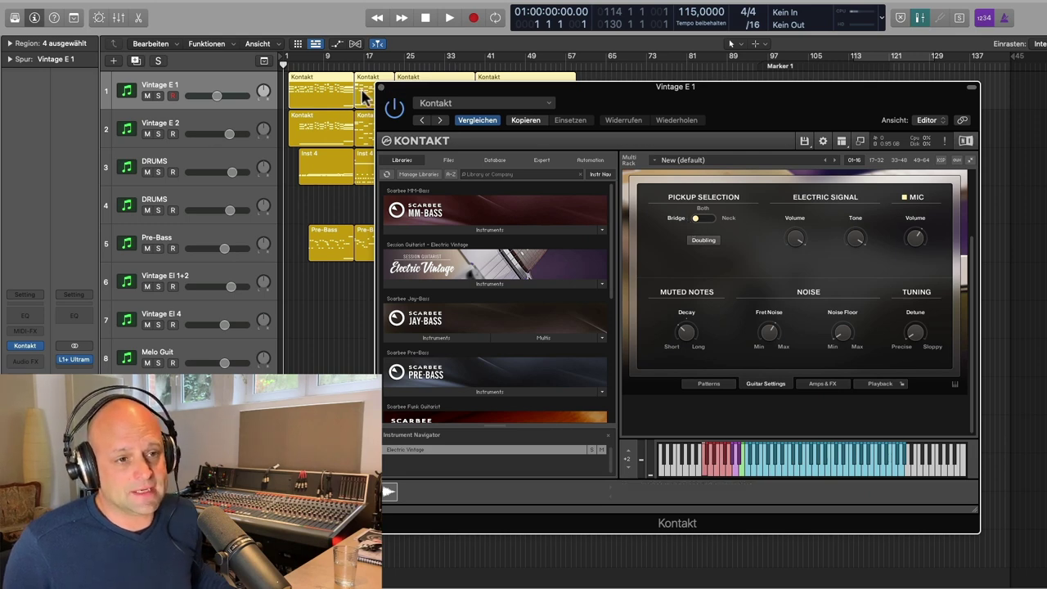
key(super+w)
Examine the pickup and doubling settings of the Vintage E 2 track's Electric Vintage instrument, and close its window
click(222, 122)
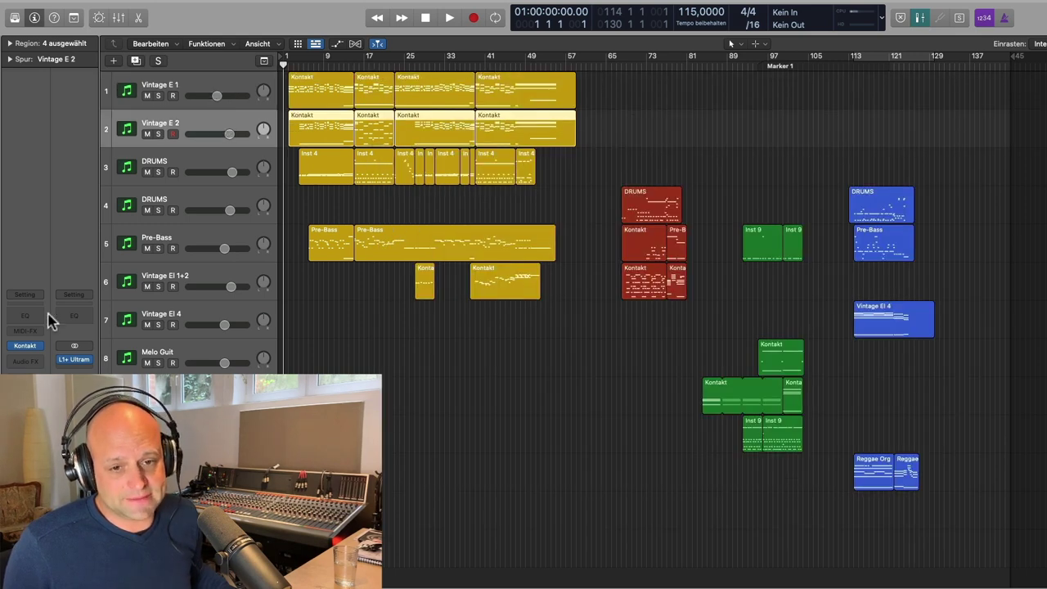
click(25, 346)
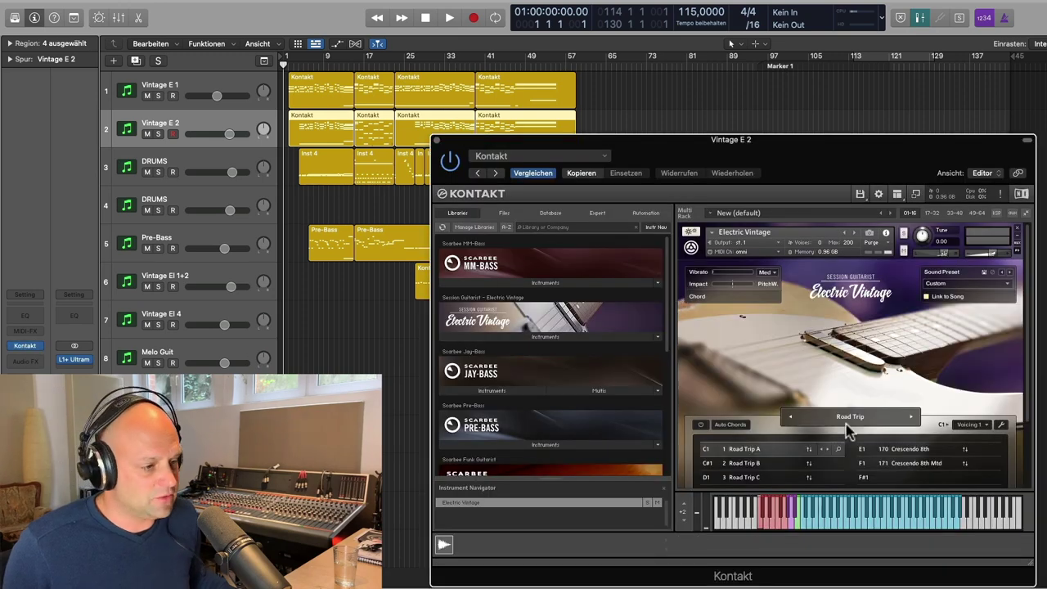
scroll(848, 432, down, 3)
click(821, 467)
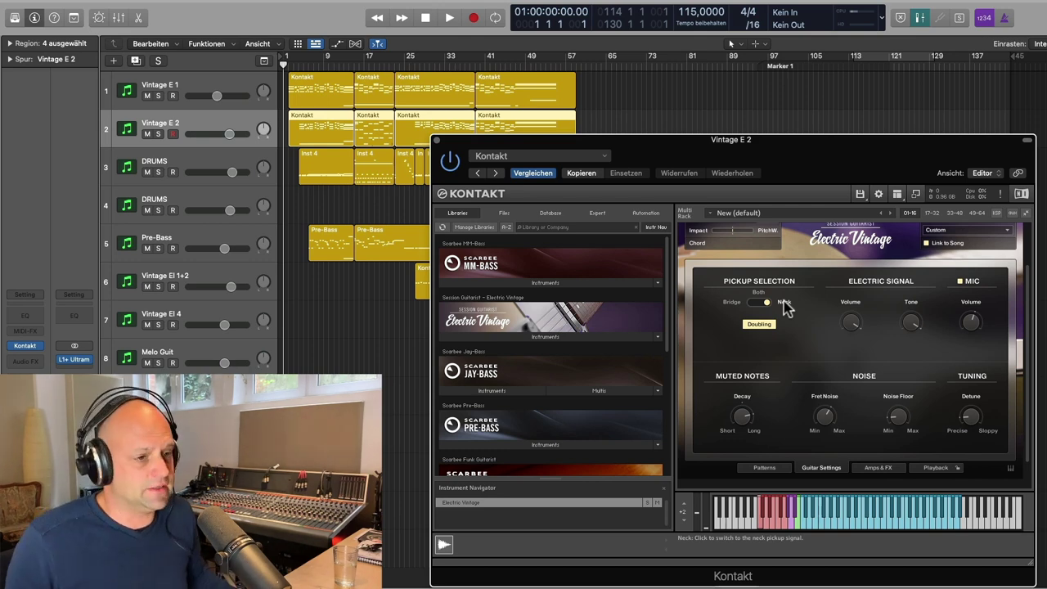
click(437, 140)
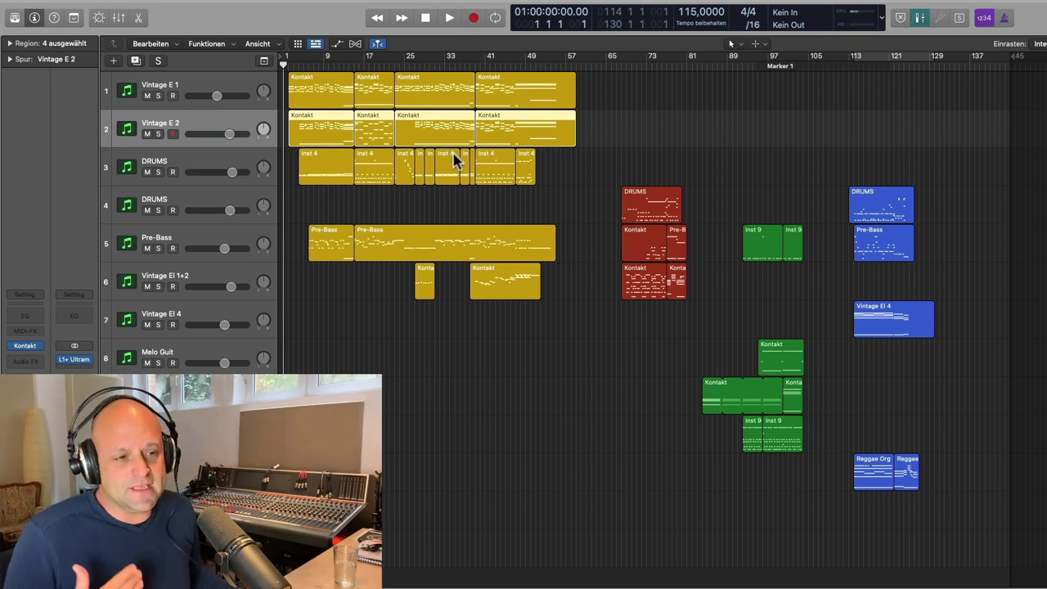
View the Scarbee MM-Bass instrument loaded on the Pre-Bass track, and close its window
click(432, 196)
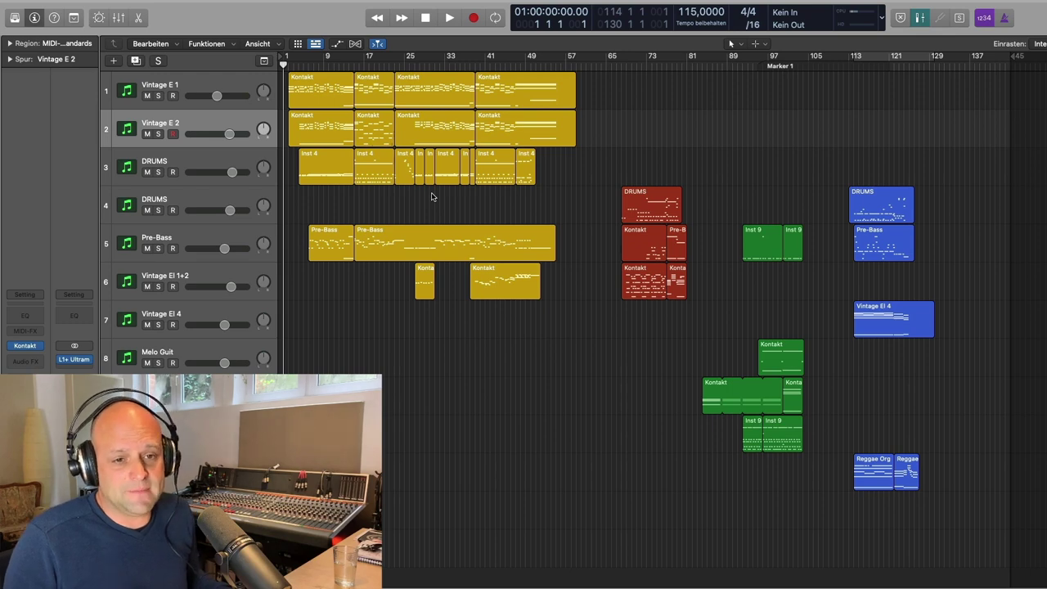
click(235, 237)
click(35, 347)
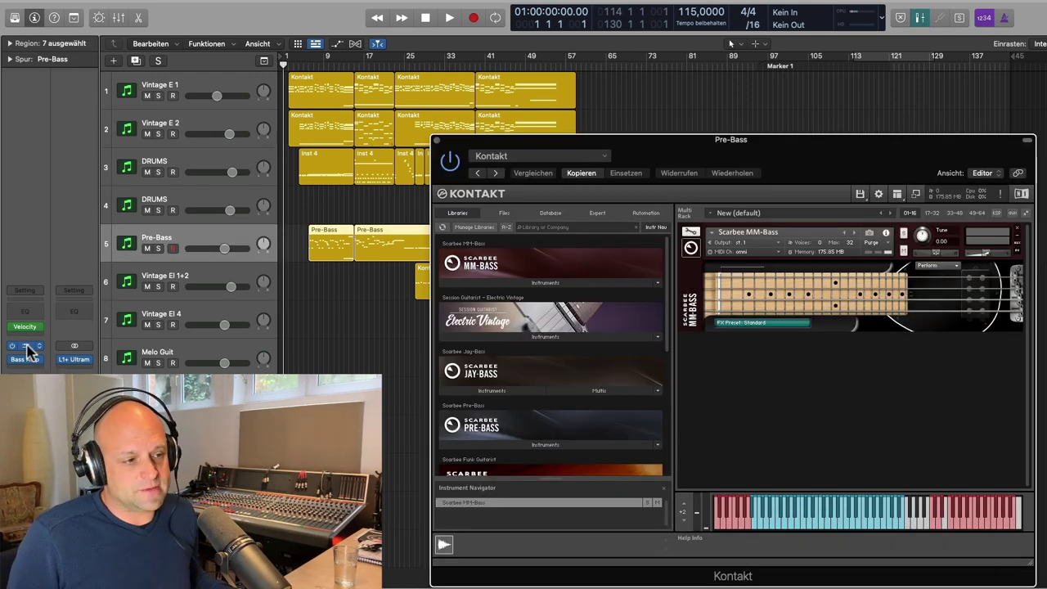
click(437, 141)
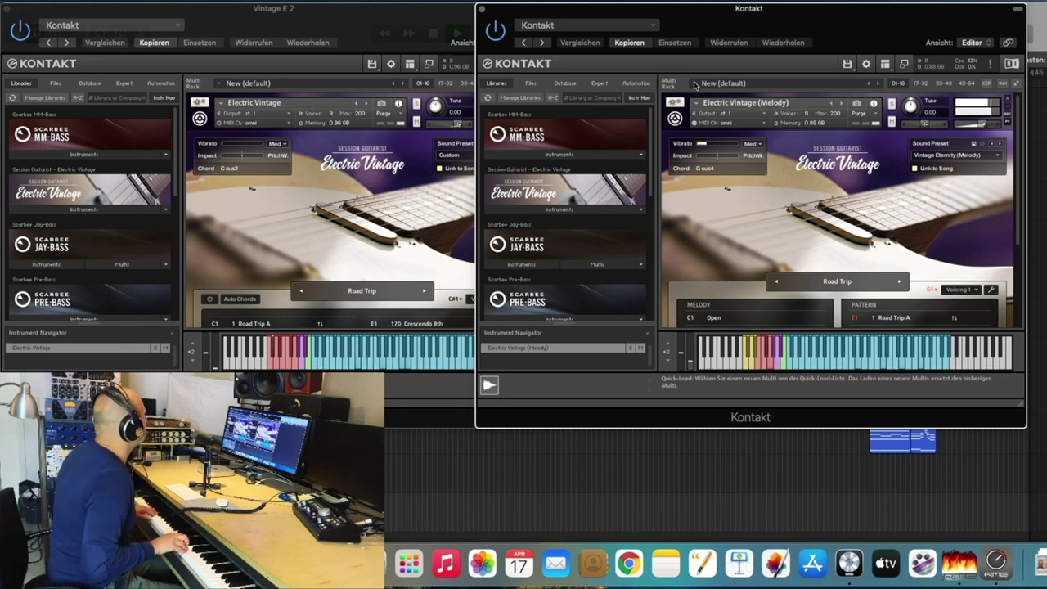
Hide the open Kontakt windows to return to the arrangement
key(v)
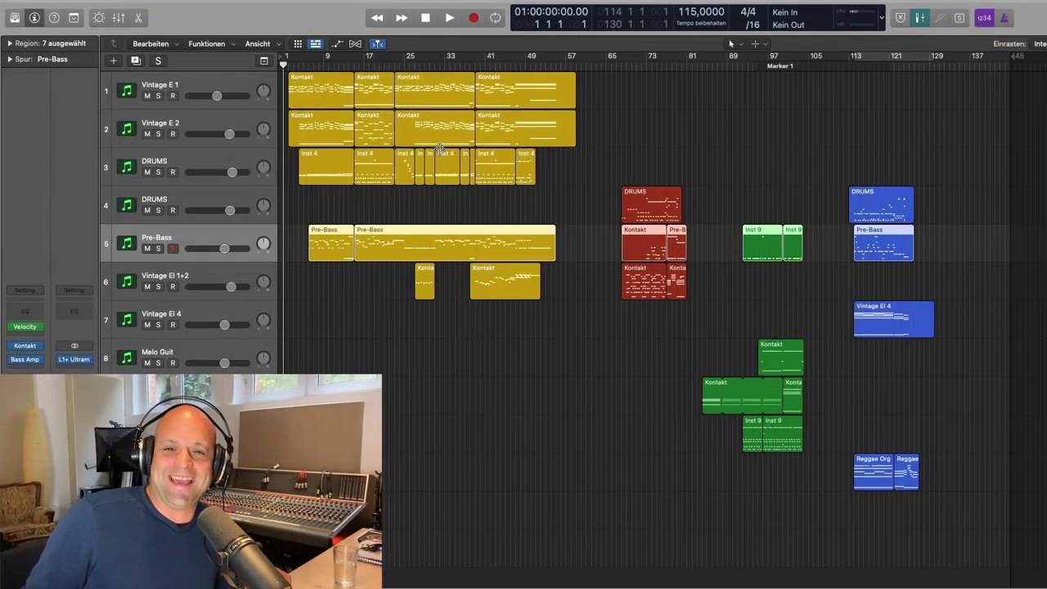
mouse_move(400, 7)
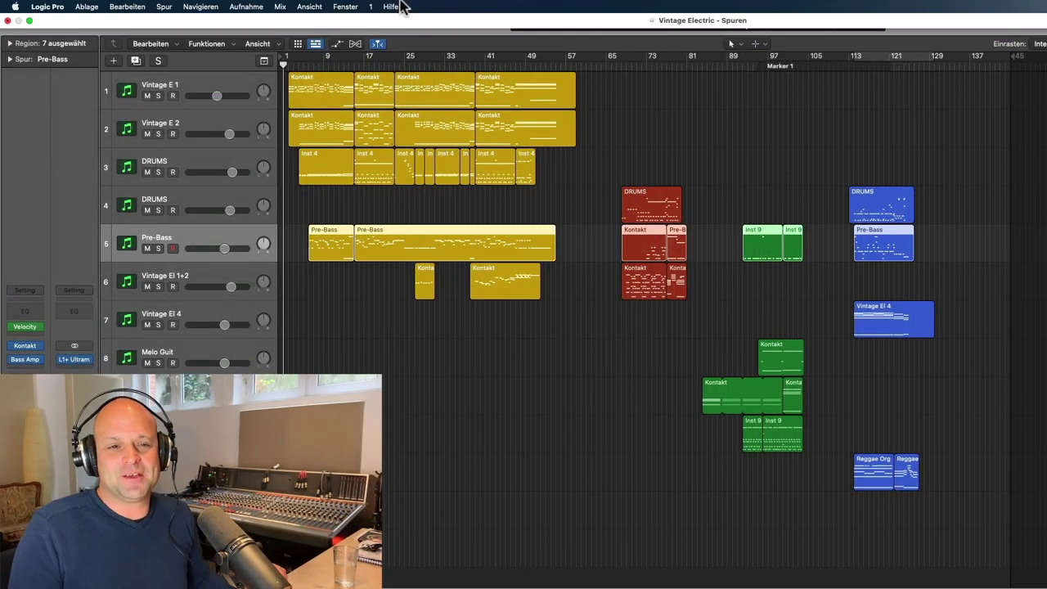